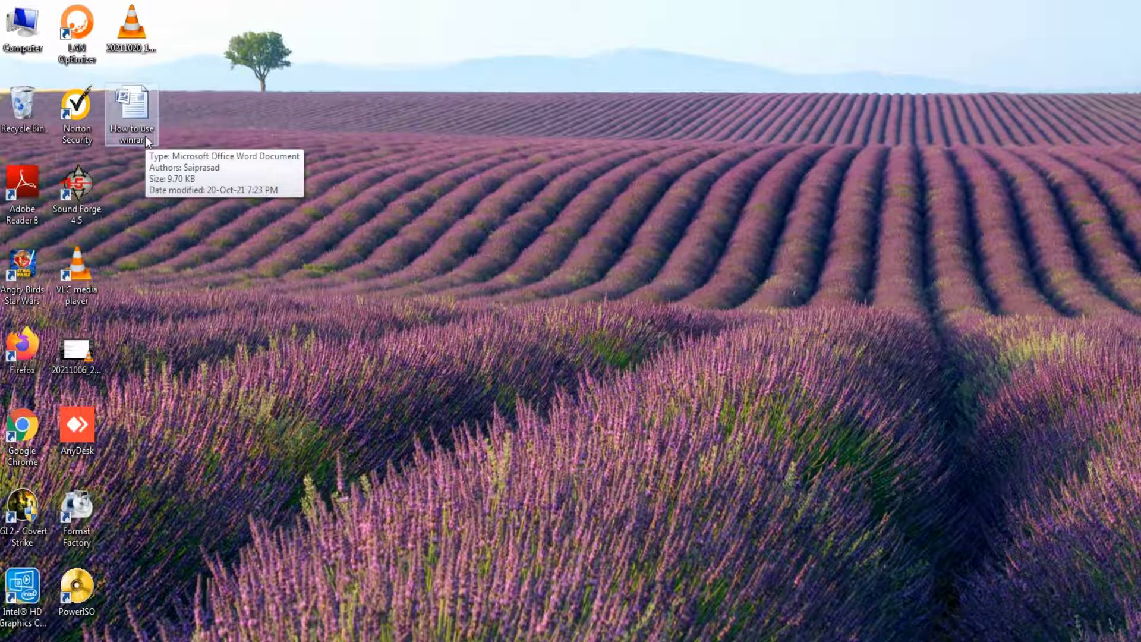
Launch WinRAR from its group in the Start menu's program list.
{"action": "key", "text": "super"}
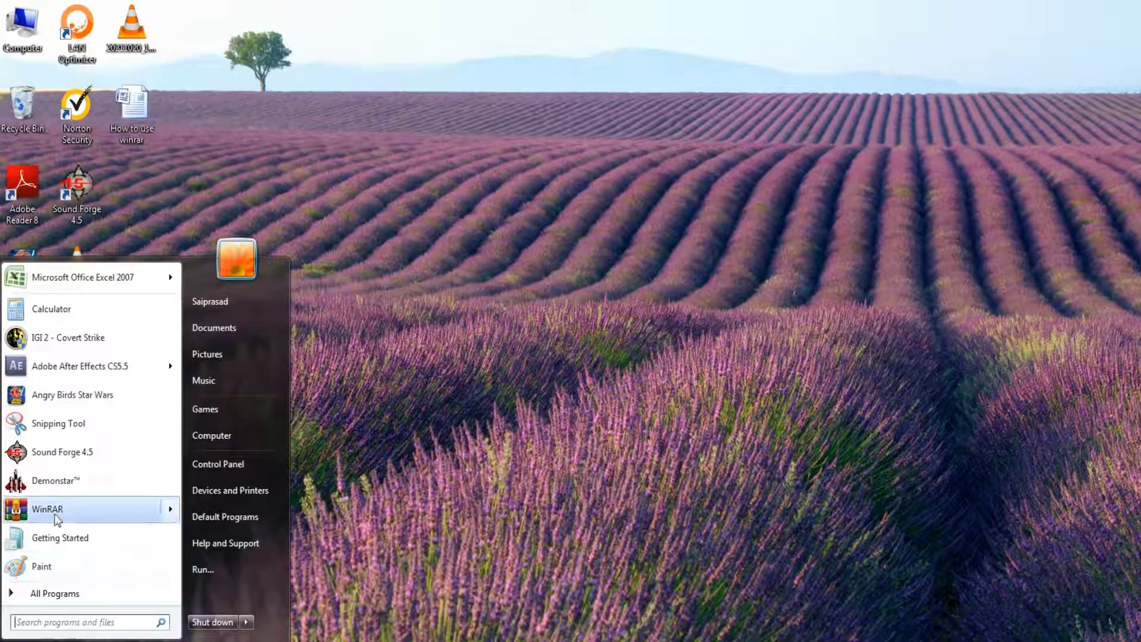
{"action": "left_click", "coordinate": [57, 597]}
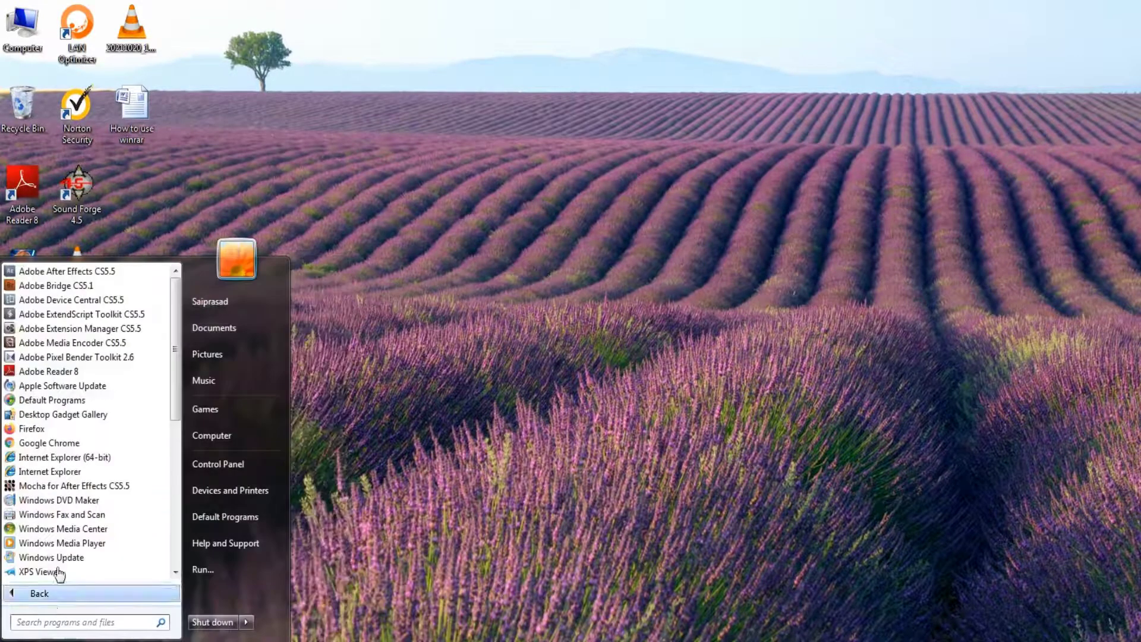
{"action": "scroll", "coordinate": [56, 520], "scroll_direction": "down", "scroll_amount": 5}
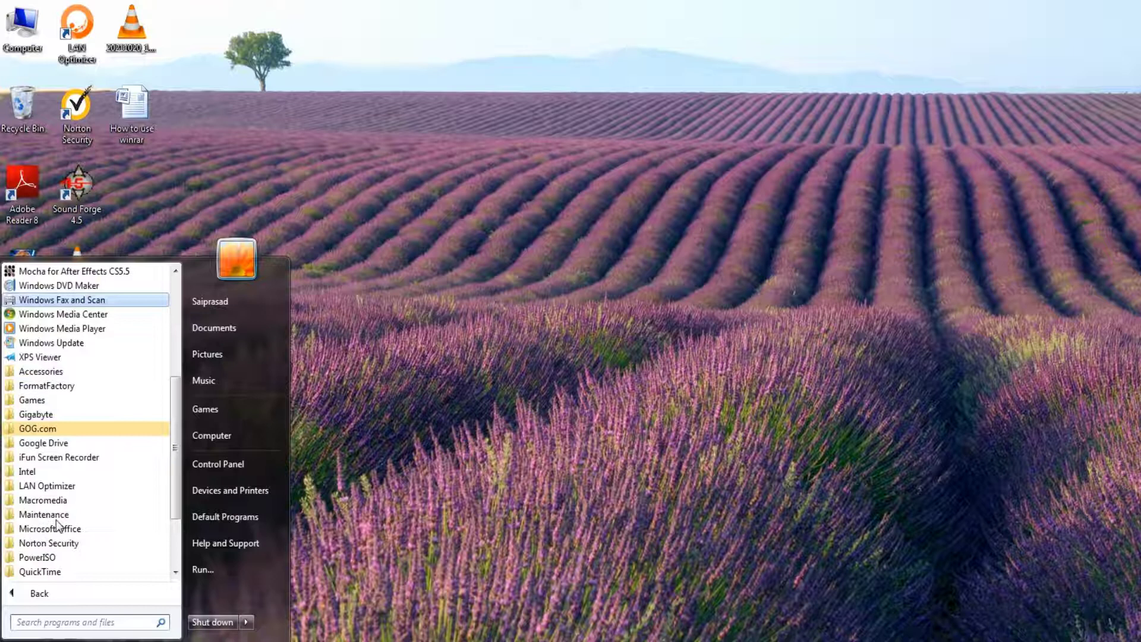
{"action": "scroll", "coordinate": [56, 520], "scroll_direction": "down", "scroll_amount": 3}
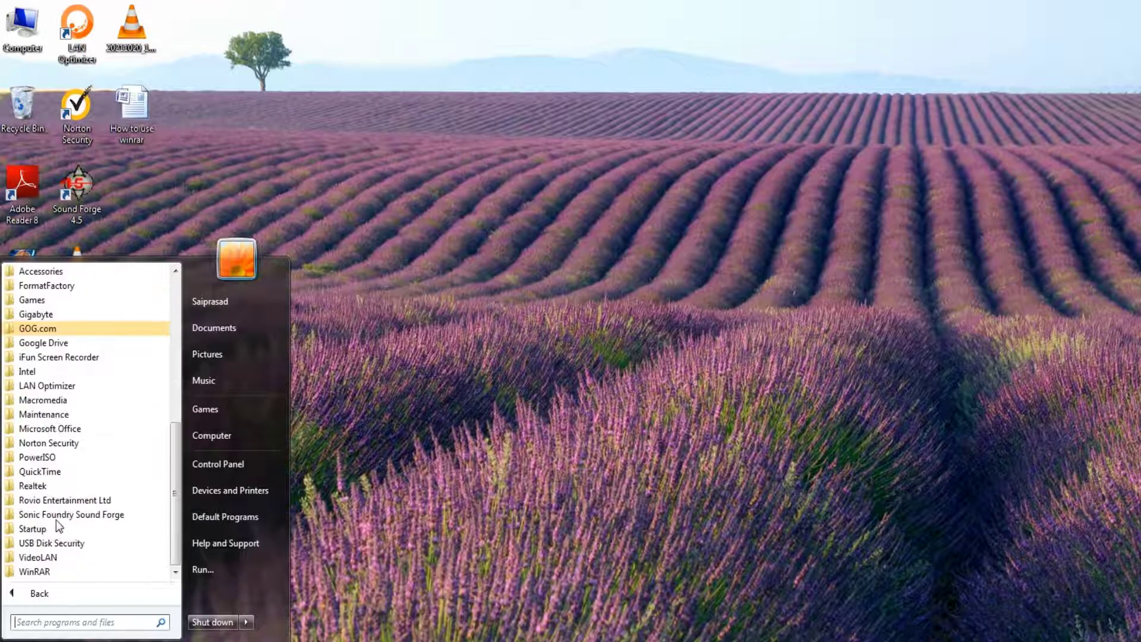
{"action": "left_click", "coordinate": [45, 572]}
{"action": "left_click", "coordinate": [45, 572]}
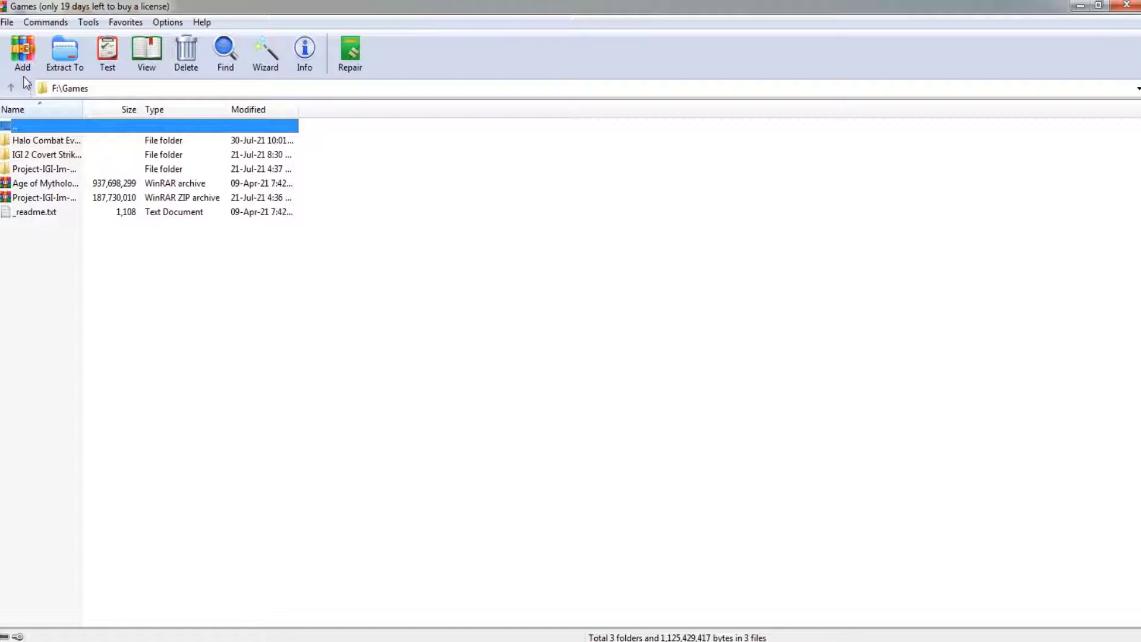
Close WinRAR and add the How to use winrar document to How to use winrar.rar.
{"action": "left_click", "coordinate": [967, 163]}
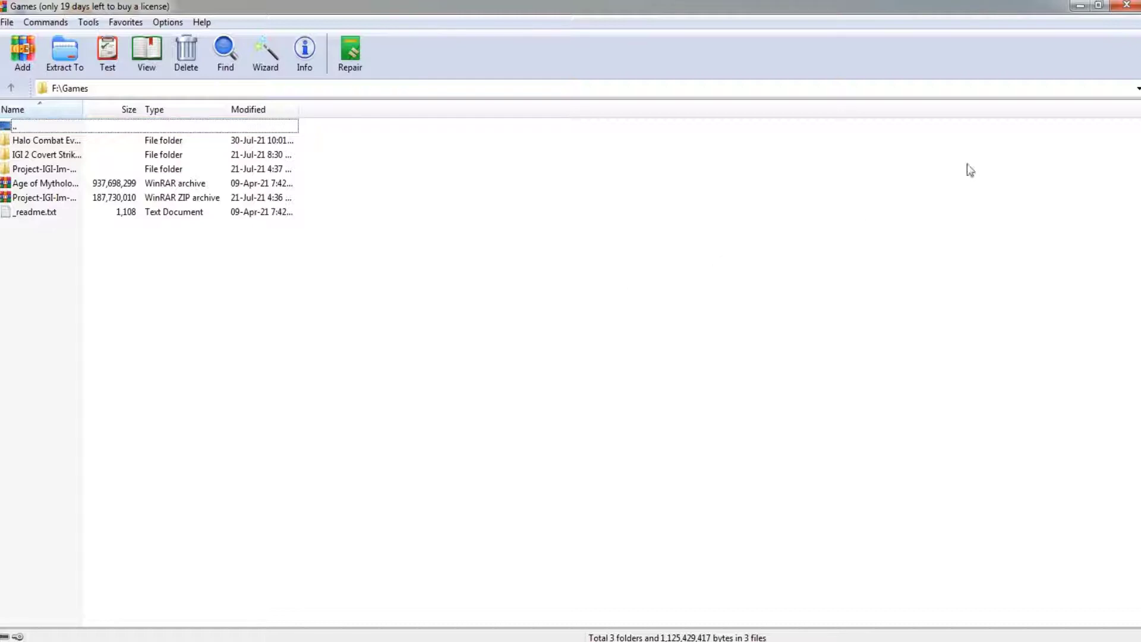
{"action": "left_click", "coordinate": [1129, 12]}
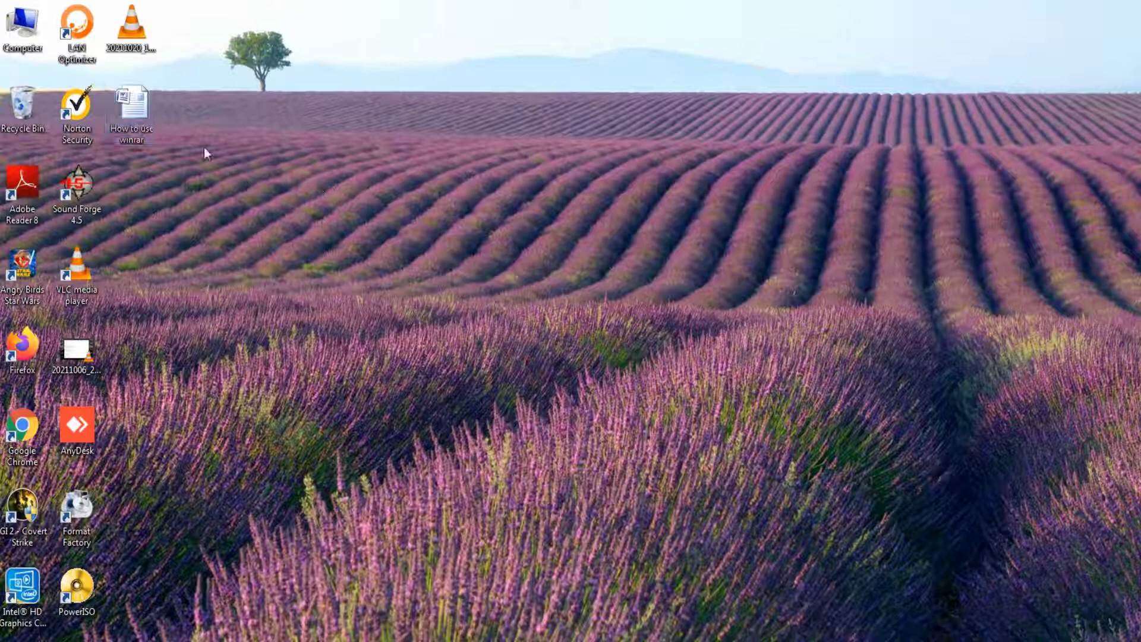
{"action": "right_click", "coordinate": [145, 125]}
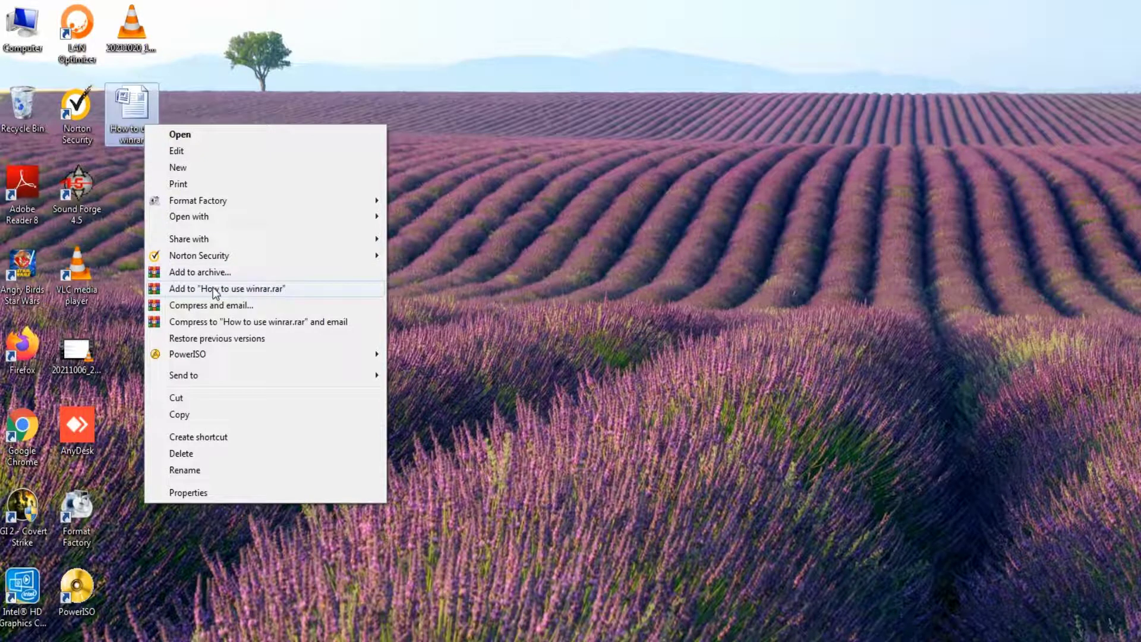
{"action": "left_click", "coordinate": [212, 290]}
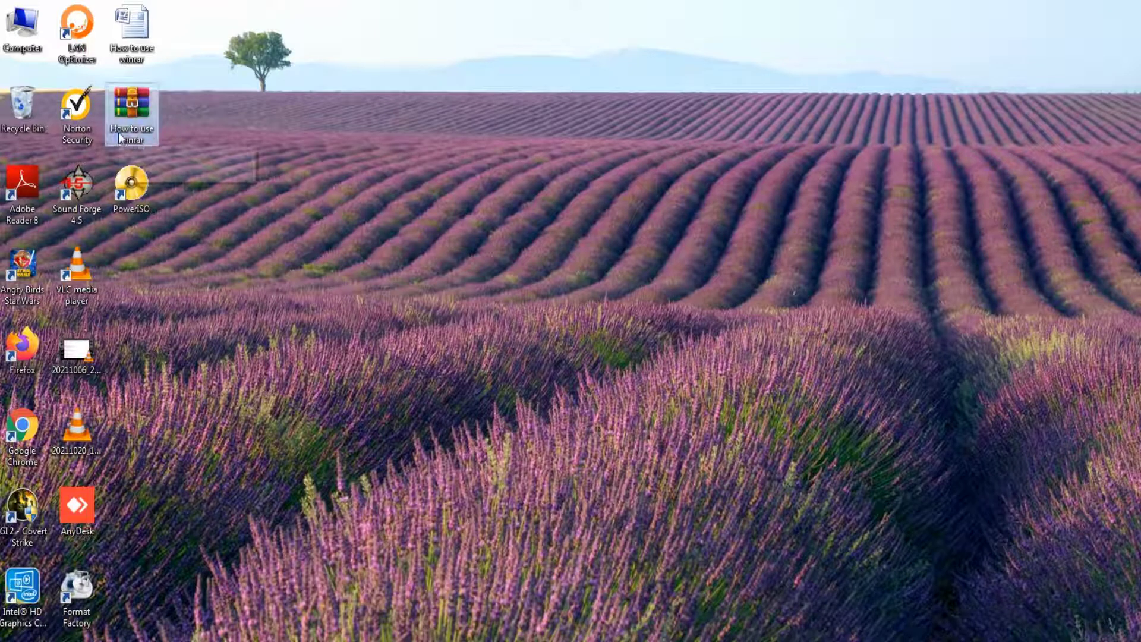
{"action": "right_click", "coordinate": [135, 59]}
{"action": "left_click", "coordinate": [187, 423]}
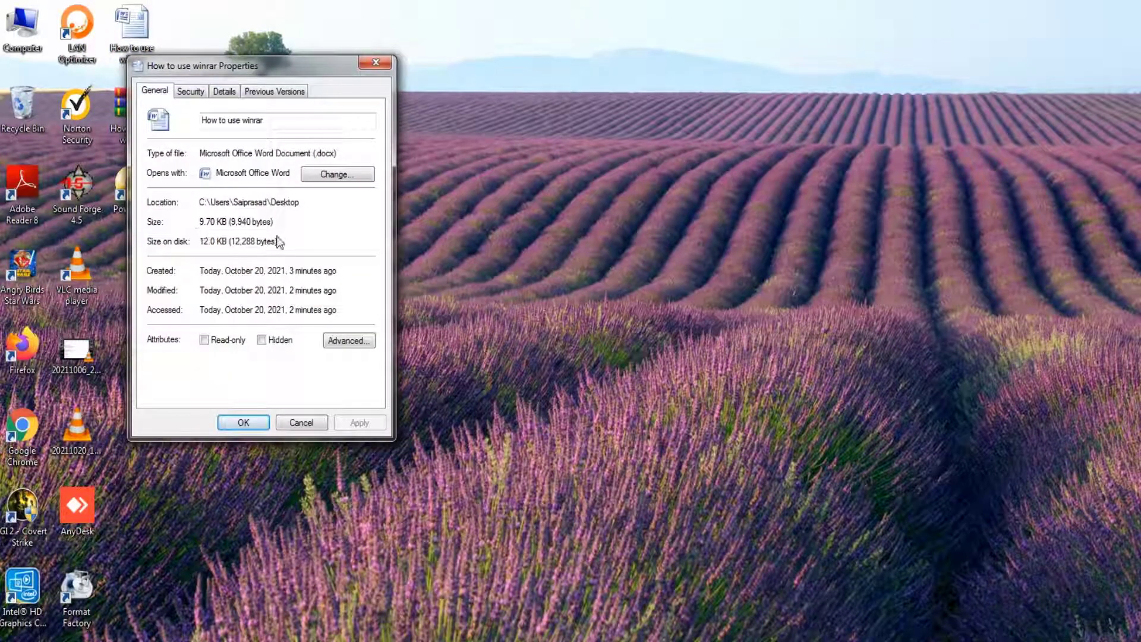
{"action": "left_click", "coordinate": [315, 423]}
{"action": "right_click", "coordinate": [145, 134]}
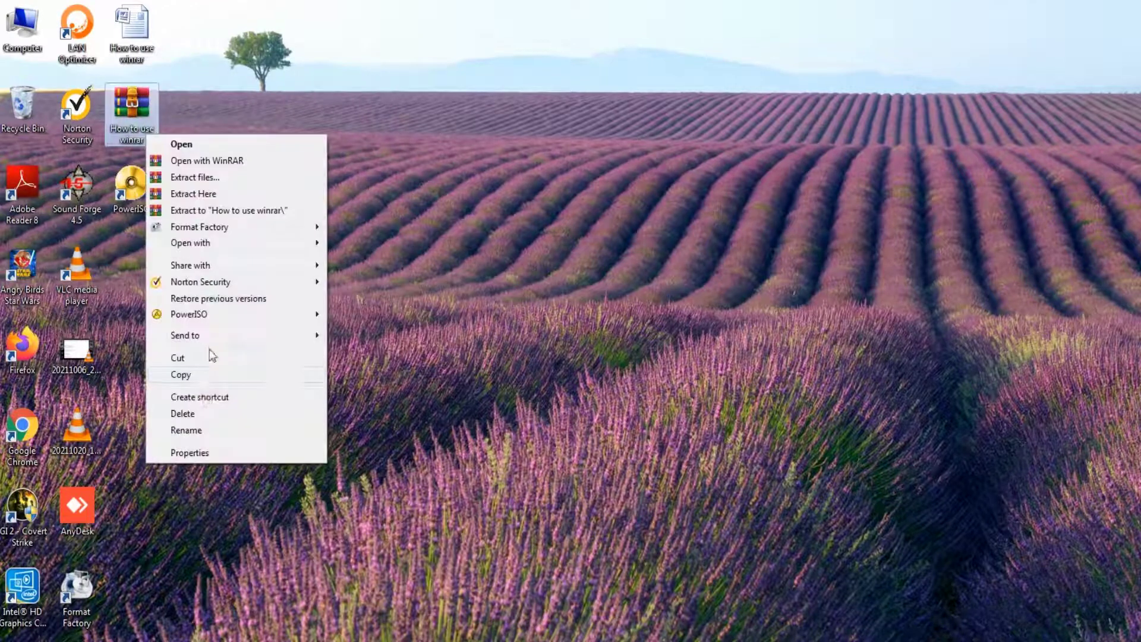
{"action": "left_click", "coordinate": [183, 453]}
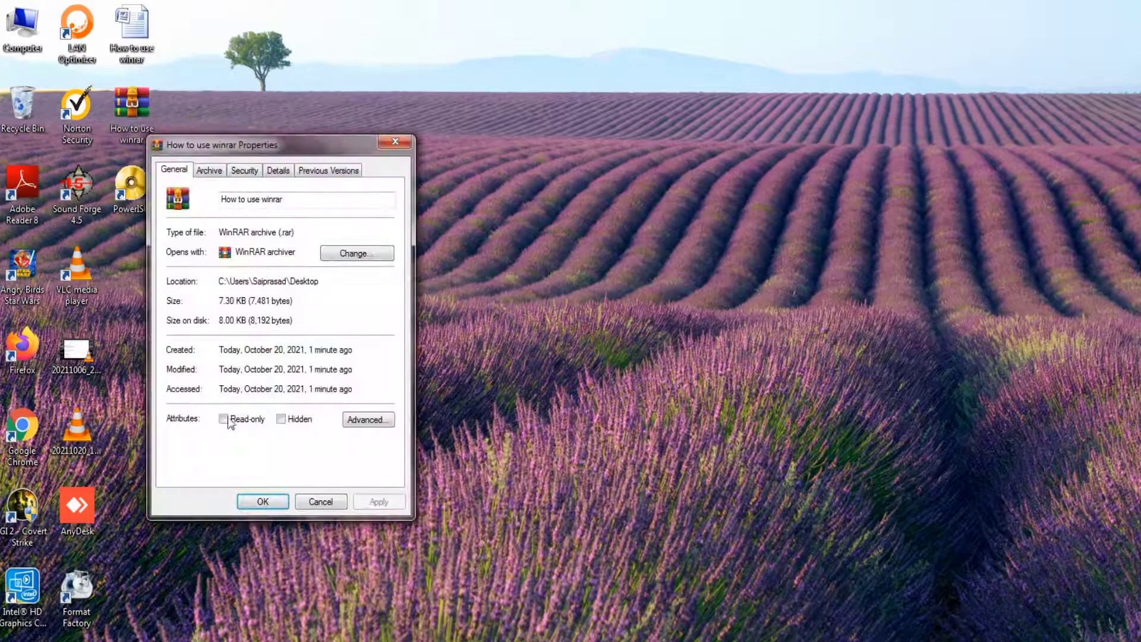
{"action": "left_click", "coordinate": [317, 503]}
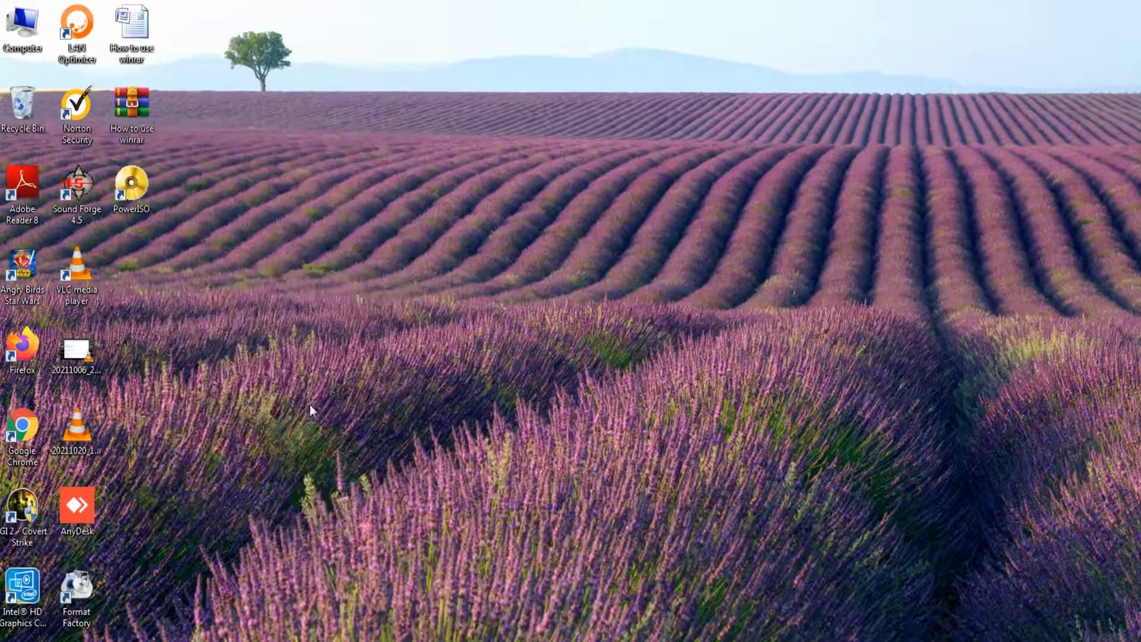
{"action": "double_click", "coordinate": [154, 130]}
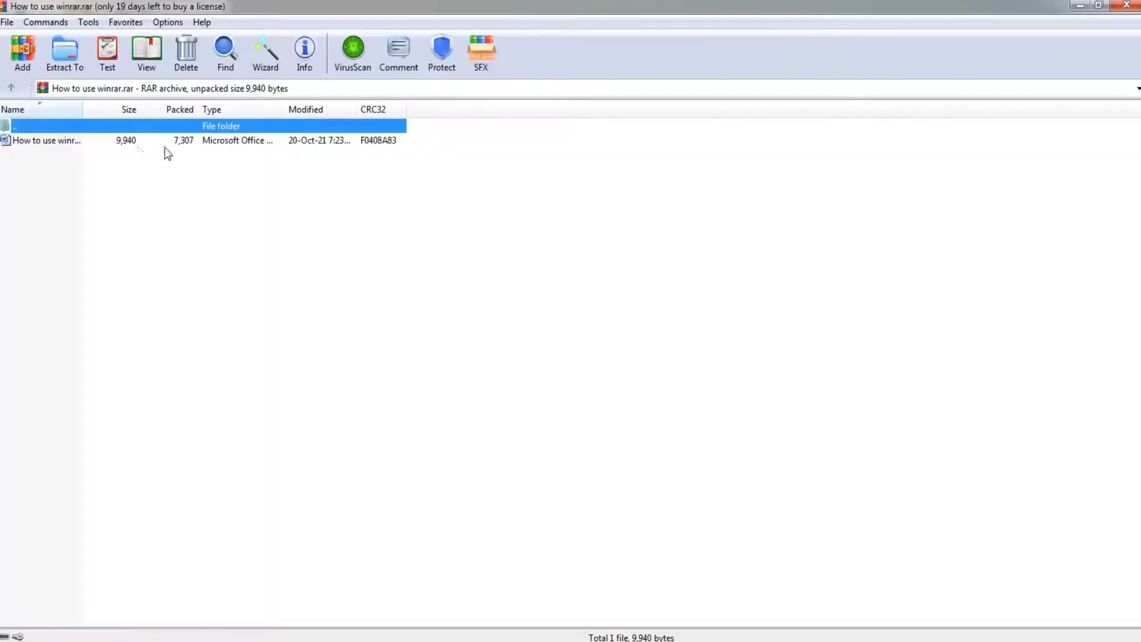
{"action": "left_click", "coordinate": [51, 142]}
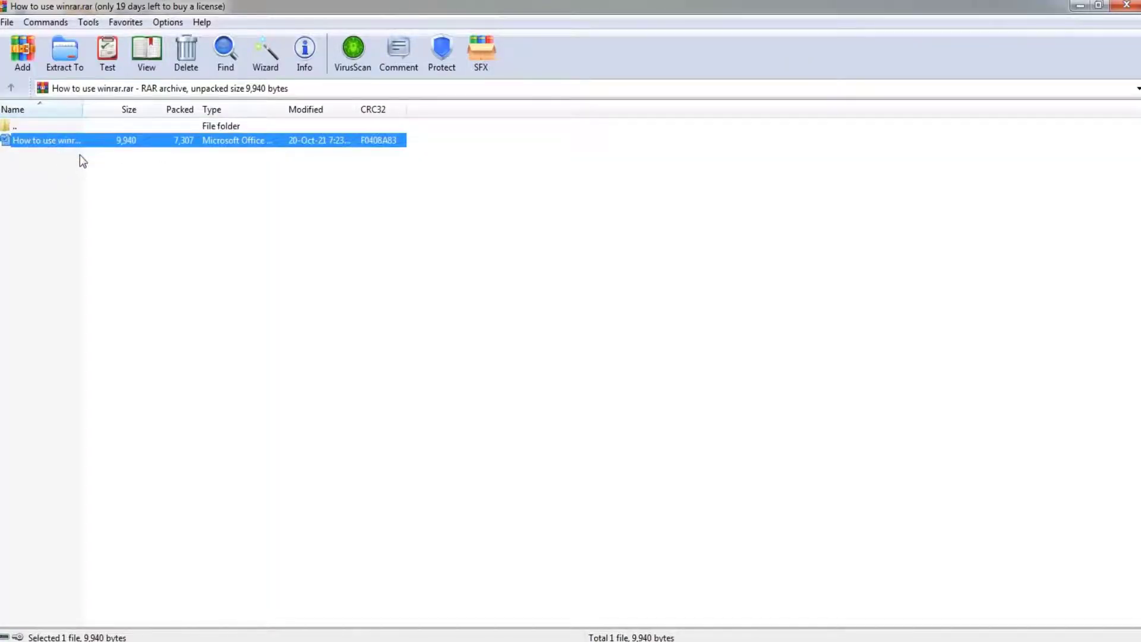
{"action": "left_click", "coordinate": [1113, 12]}
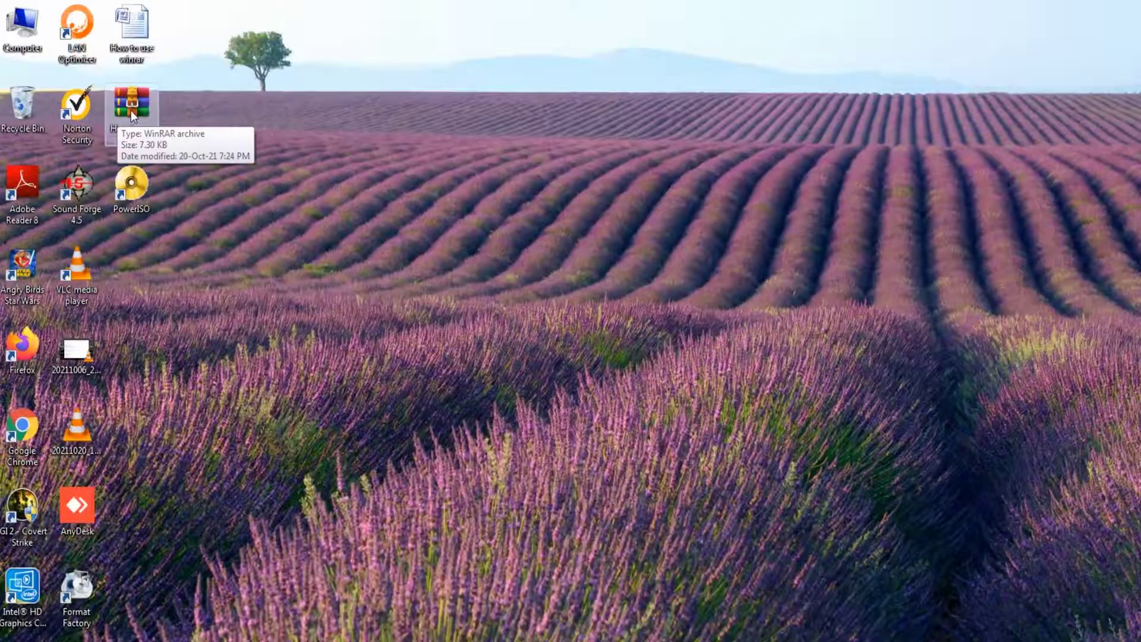
Delete the original How to use winrar Word document from the desktop.
{"action": "left_click", "coordinate": [138, 51]}
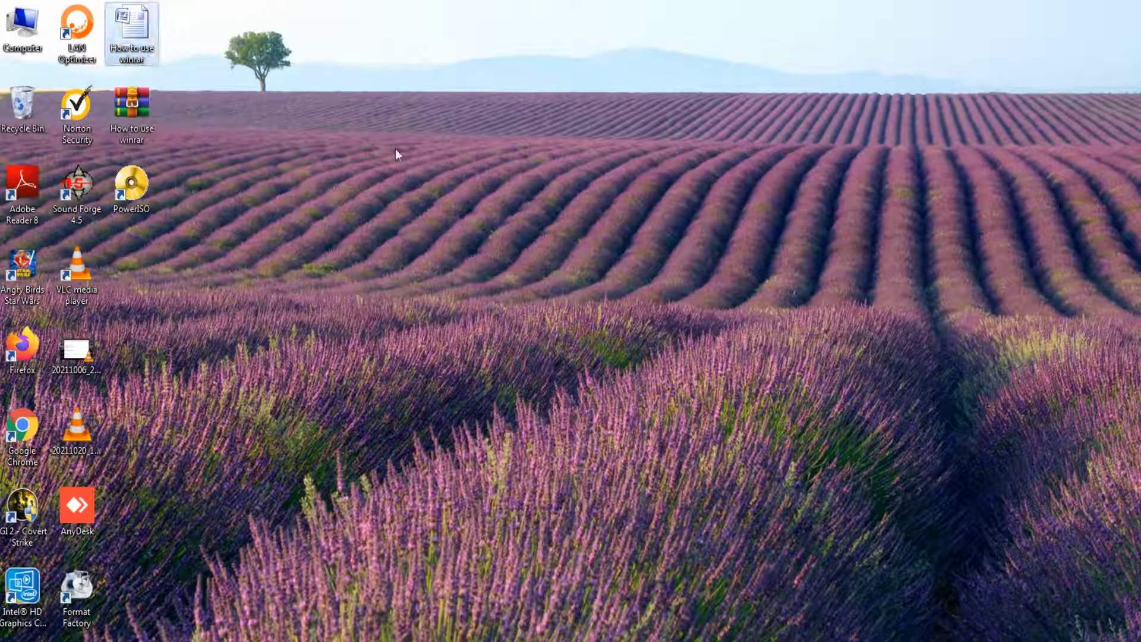
{"action": "key", "text": "Delete"}
{"action": "key", "text": "Return"}
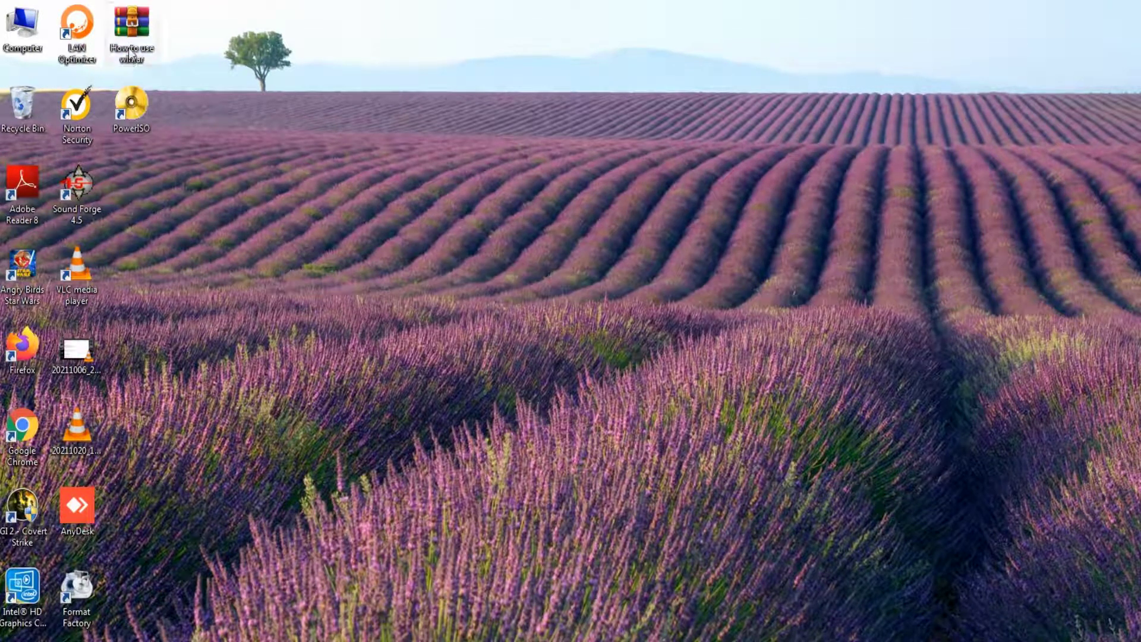
Extract How to use winrar.rar here to restore the document on the desktop.
{"action": "right_click", "coordinate": [129, 48]}
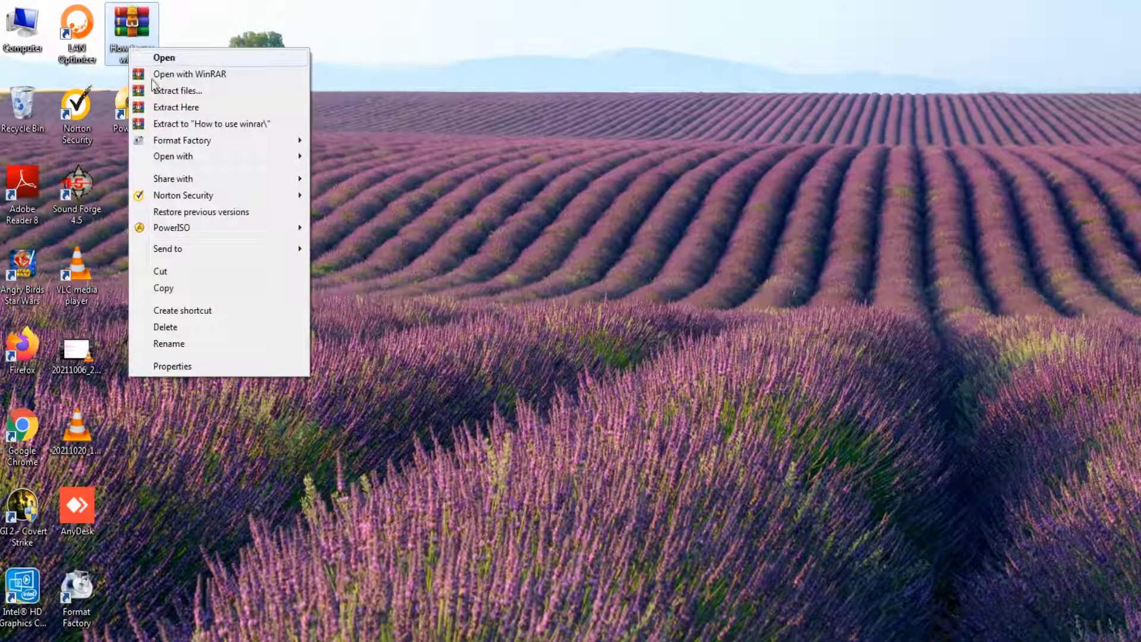
{"action": "left_click", "coordinate": [180, 112]}
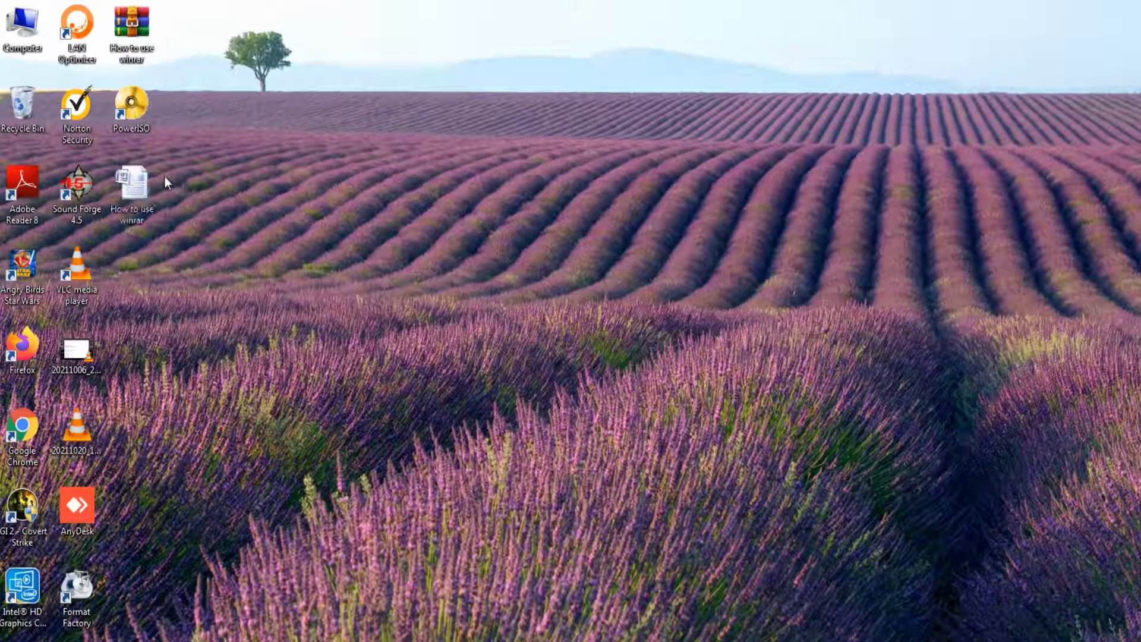
{"action": "left_click", "coordinate": [142, 189]}
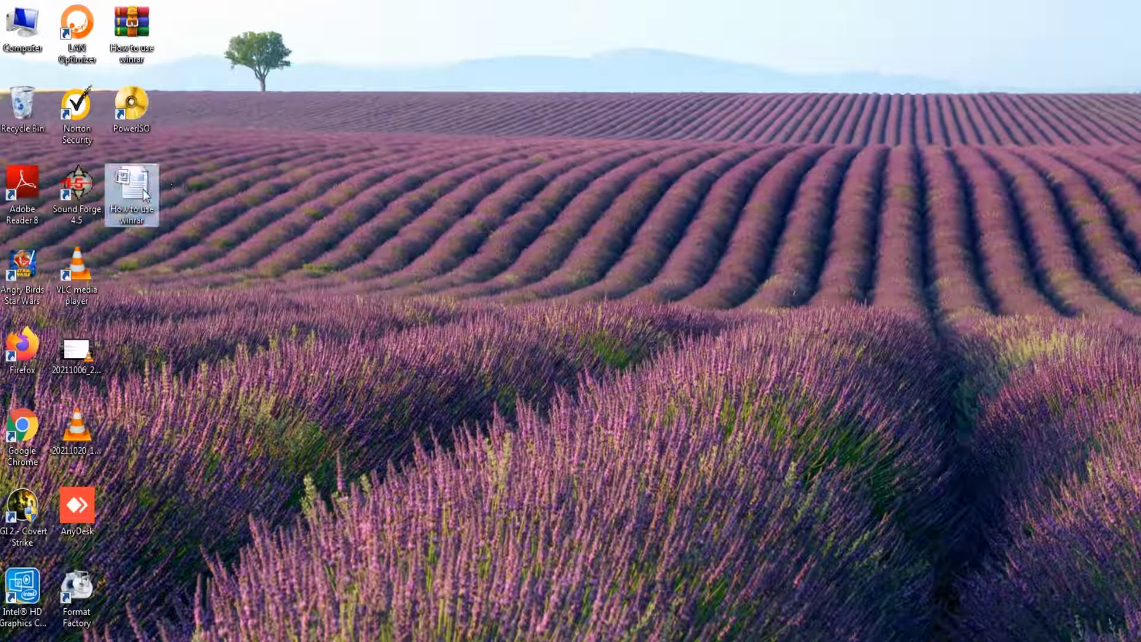
Extract the archive to a How to use winrar folder and check the document inside.
{"action": "right_click", "coordinate": [129, 64]}
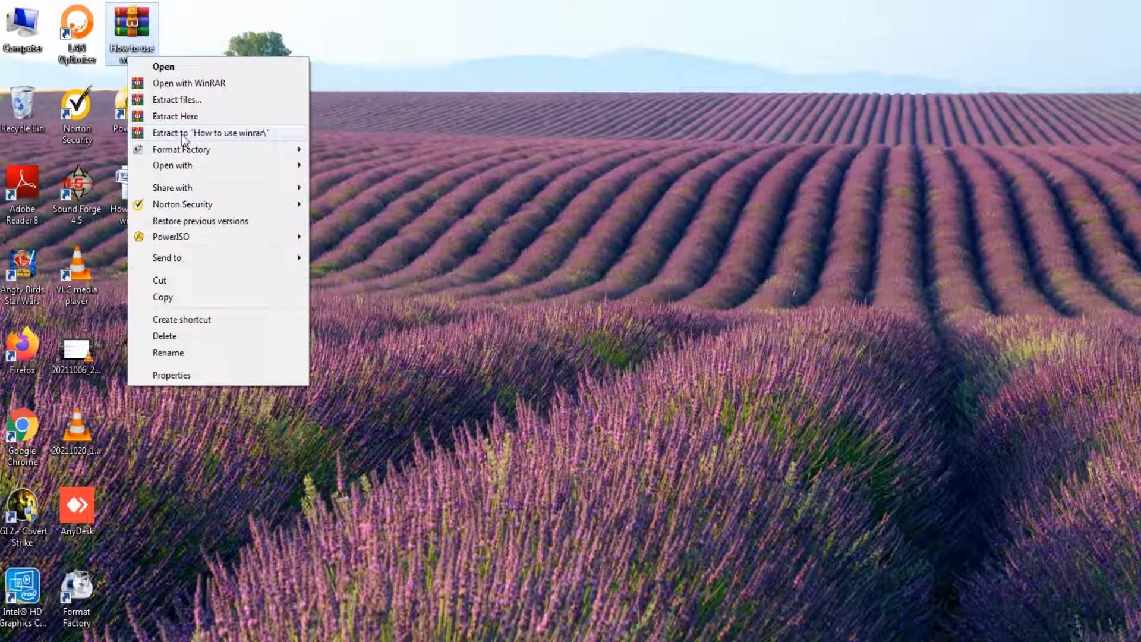
{"action": "left_click", "coordinate": [182, 133]}
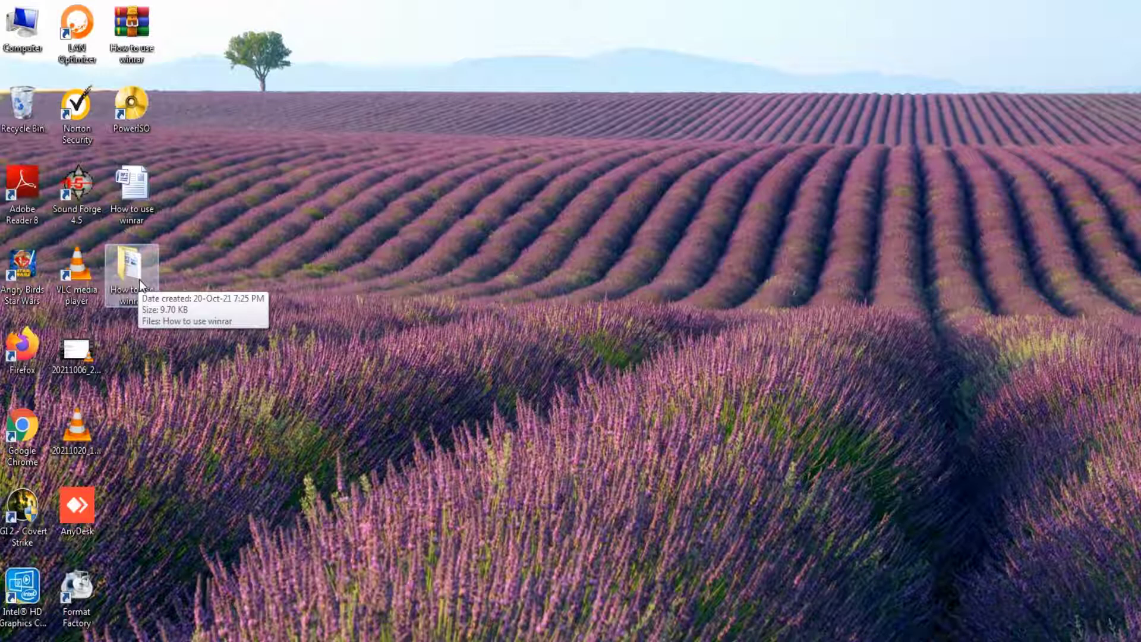
{"action": "double_click", "coordinate": [139, 279]}
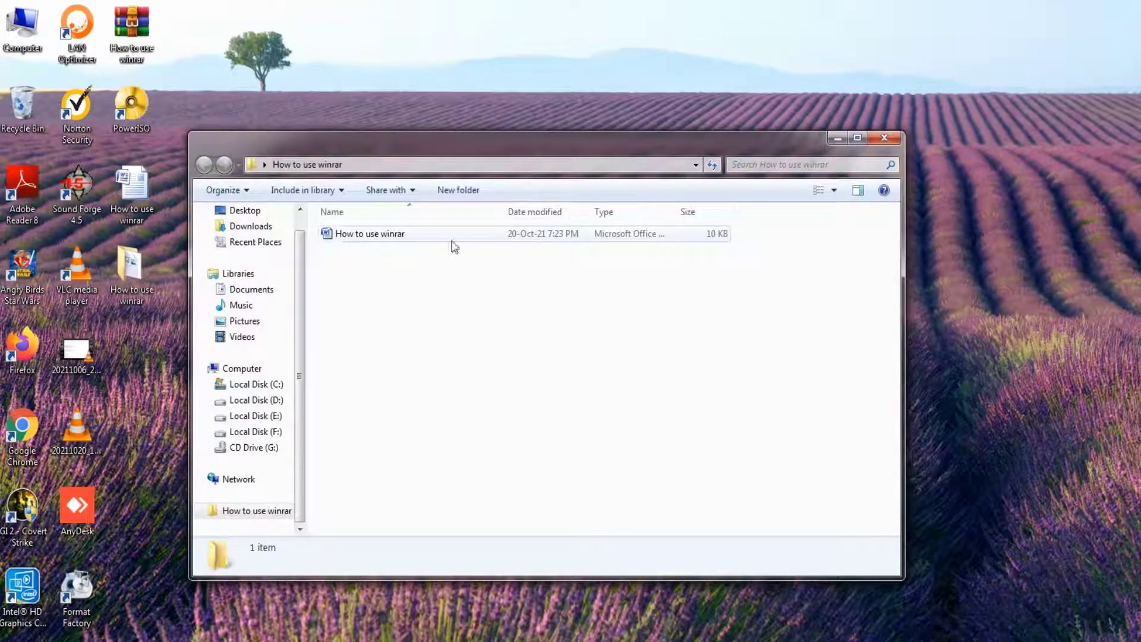
{"action": "left_click", "coordinate": [885, 137]}
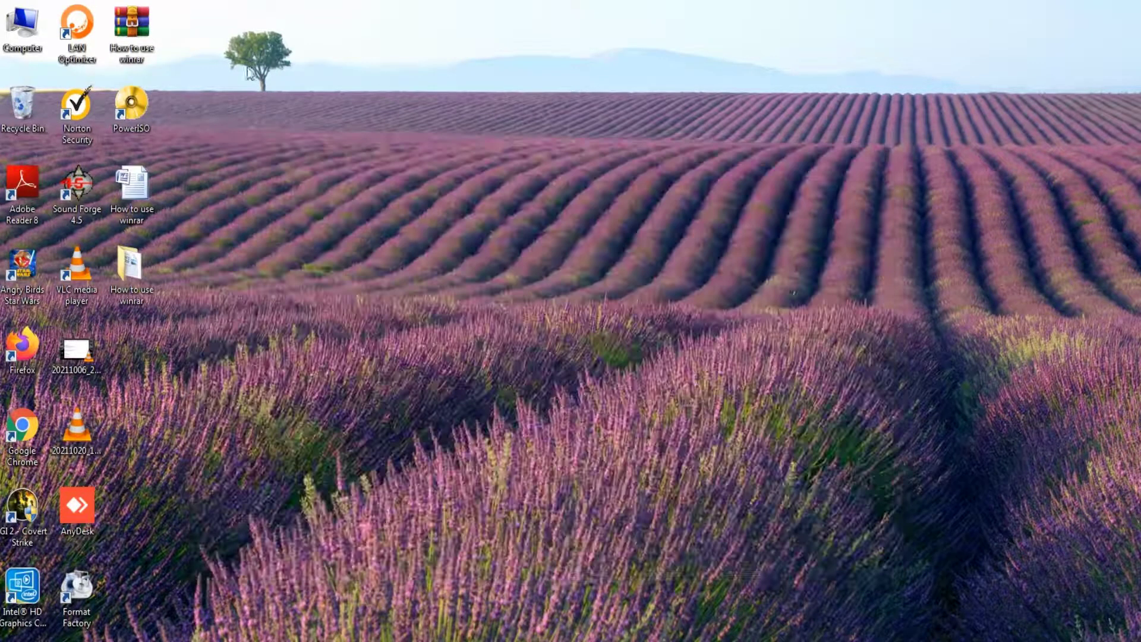
{"action": "right_click", "coordinate": [149, 51]}
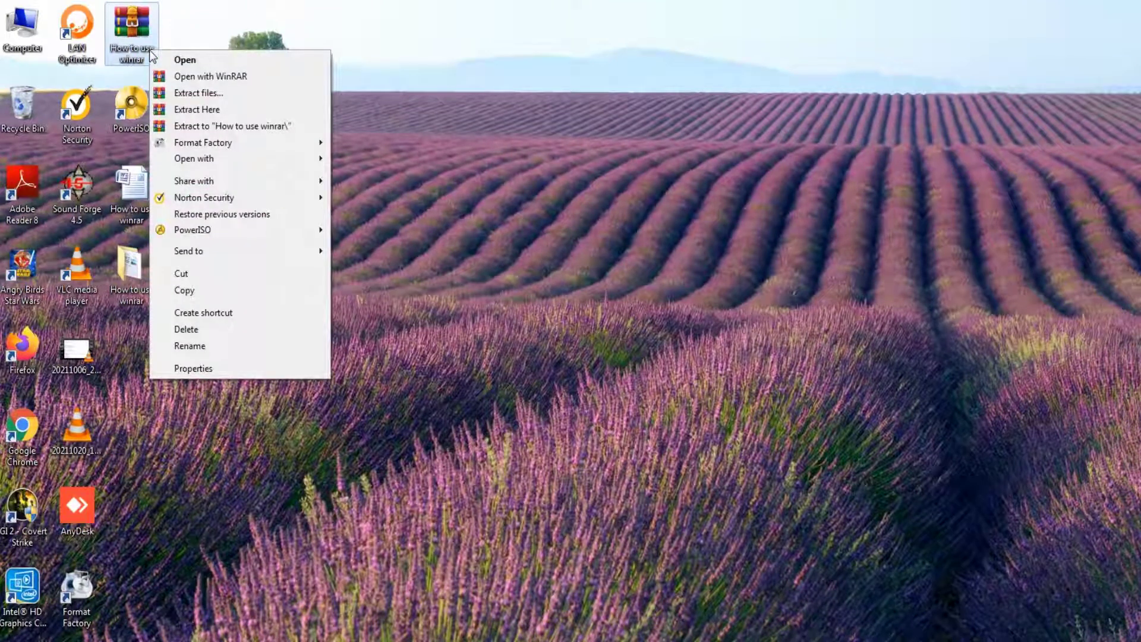
Delete the old archive and the extracted How to use winrar folder together.
{"action": "left_click", "coordinate": [383, 83]}
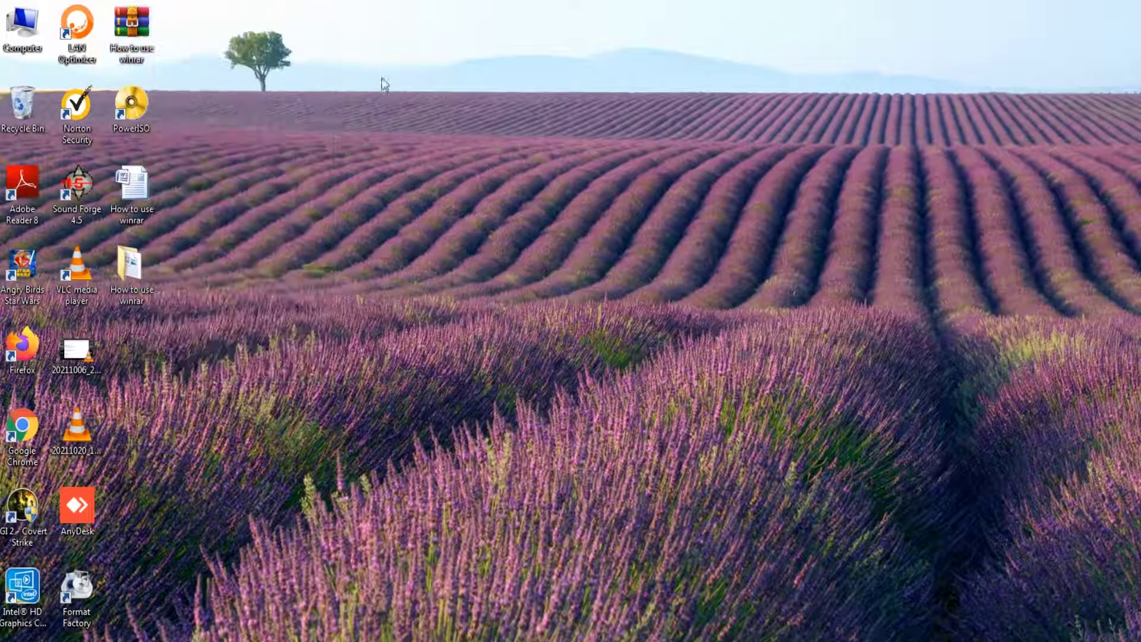
{"action": "right_click", "coordinate": [122, 194]}
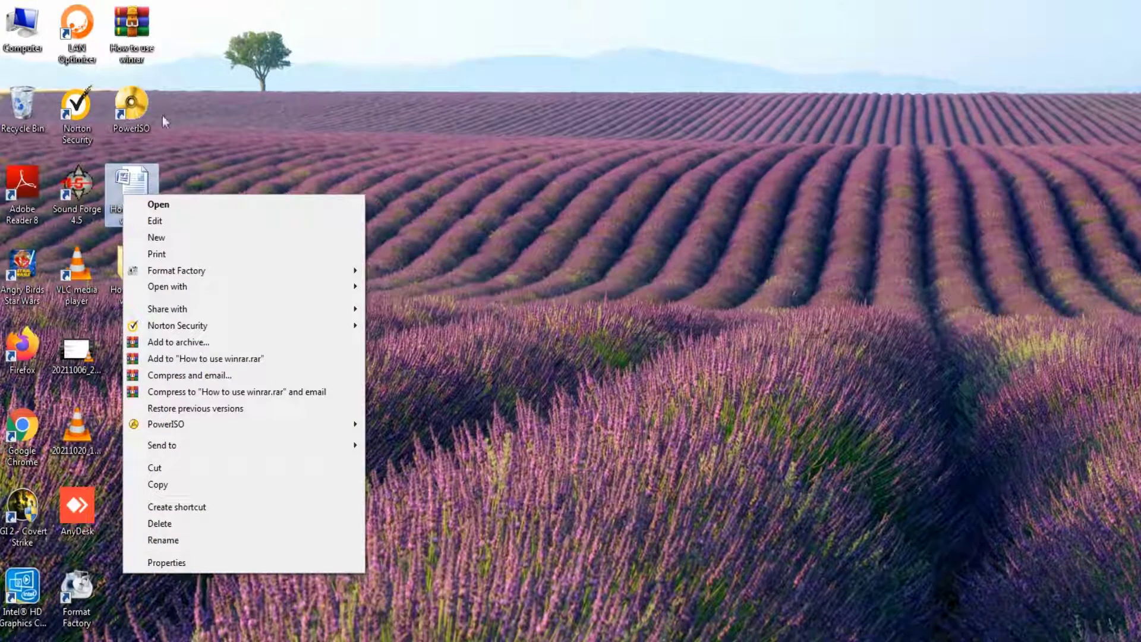
{"action": "left_click", "coordinate": [194, 92]}
{"action": "left_click", "coordinate": [141, 49]}
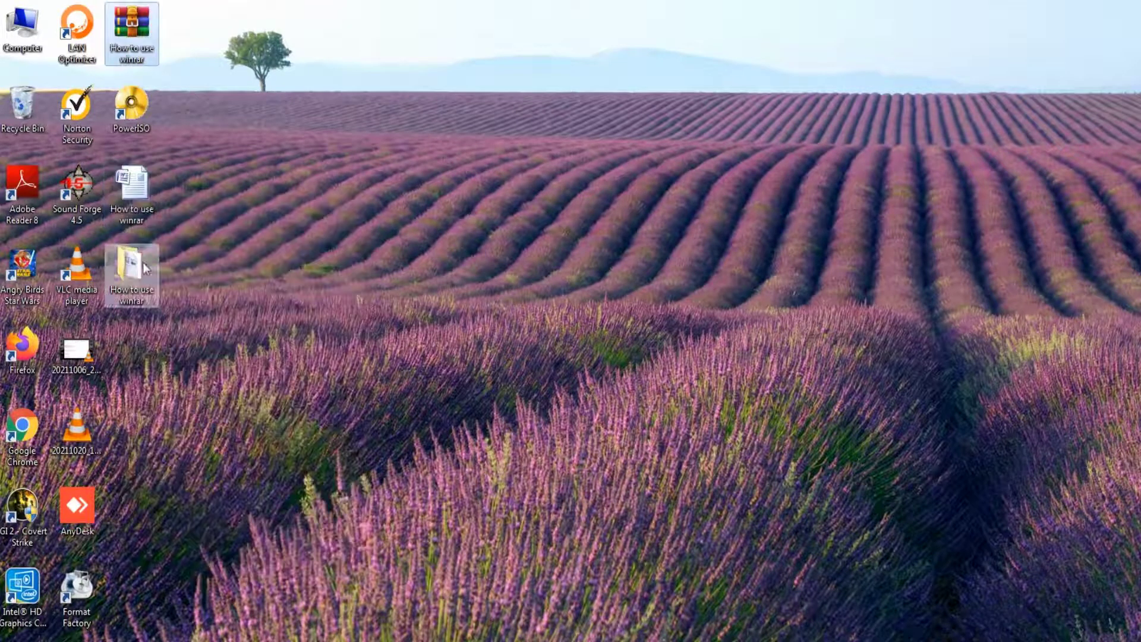
{"action": "left_click", "coordinate": [142, 264]}
{"action": "key", "text": "Delete"}
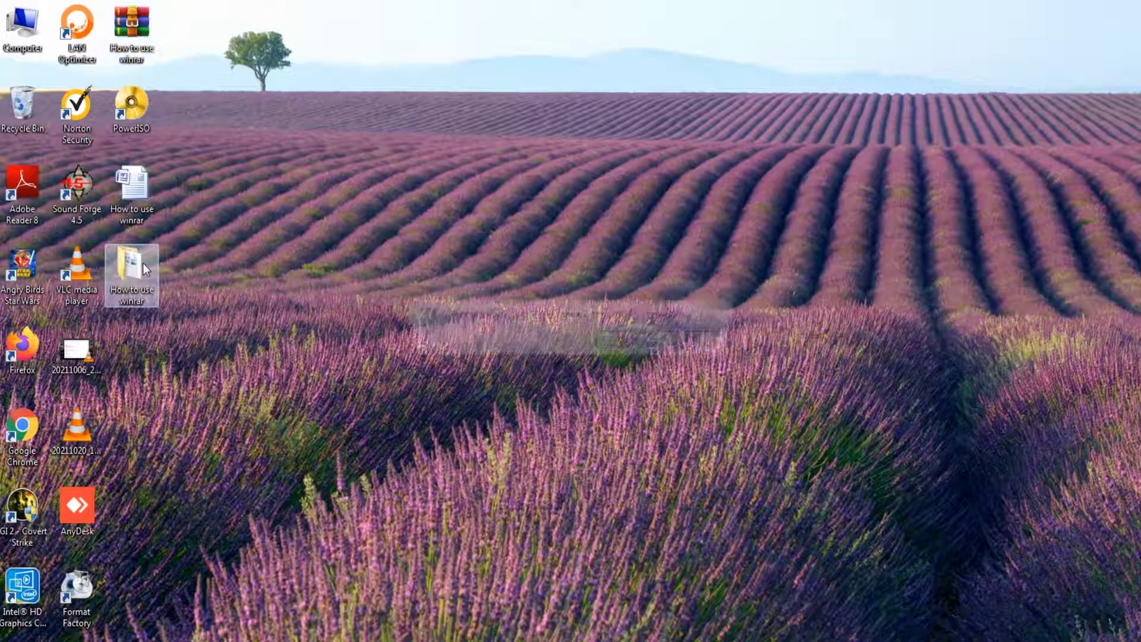
{"action": "key", "text": "Return"}
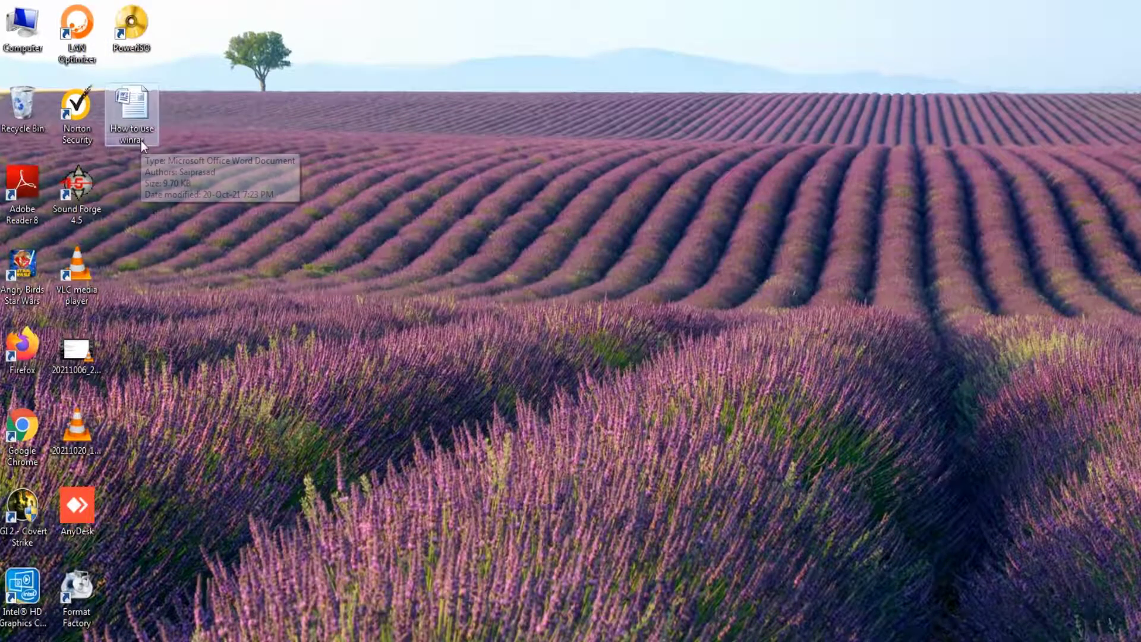
Archive the document as How to use winrar.rar with a password entered and confirmed.
{"action": "right_click", "coordinate": [141, 141]}
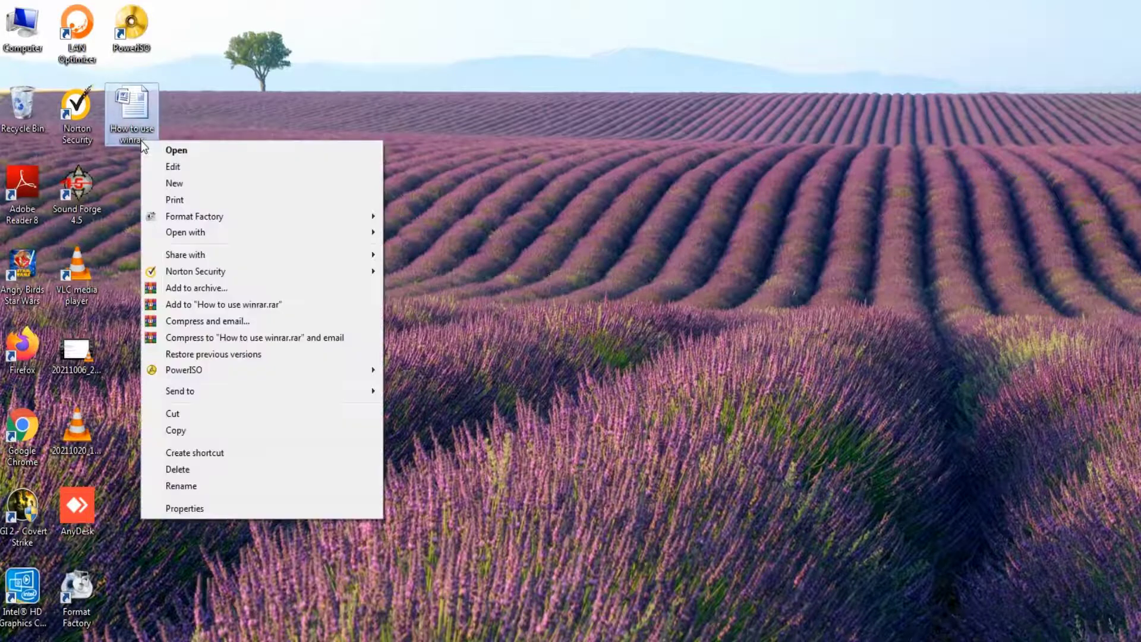
{"action": "left_click", "coordinate": [216, 292]}
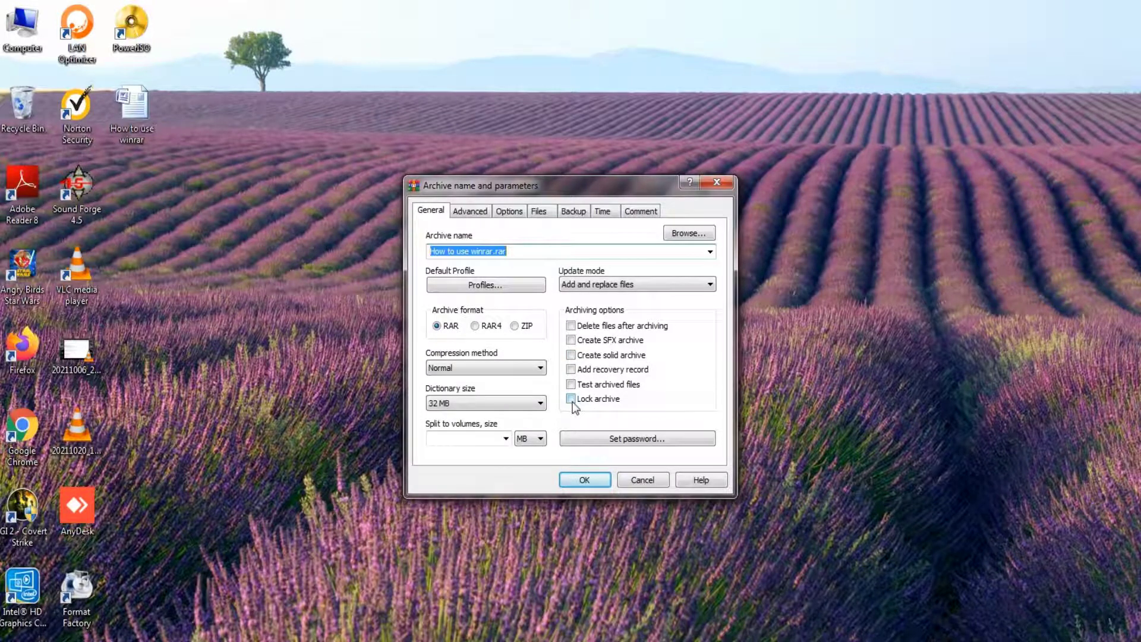
{"action": "left_click", "coordinate": [575, 438]}
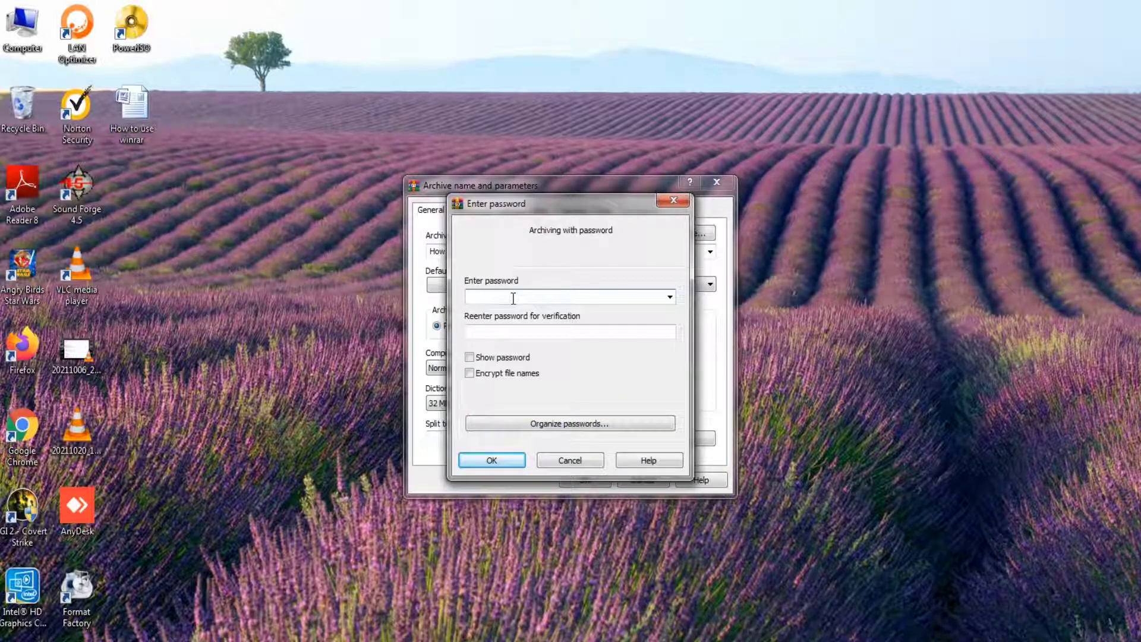
{"action": "type", "text": "123"}
{"action": "key", "text": "Tab"}
{"action": "type", "text": "123"}
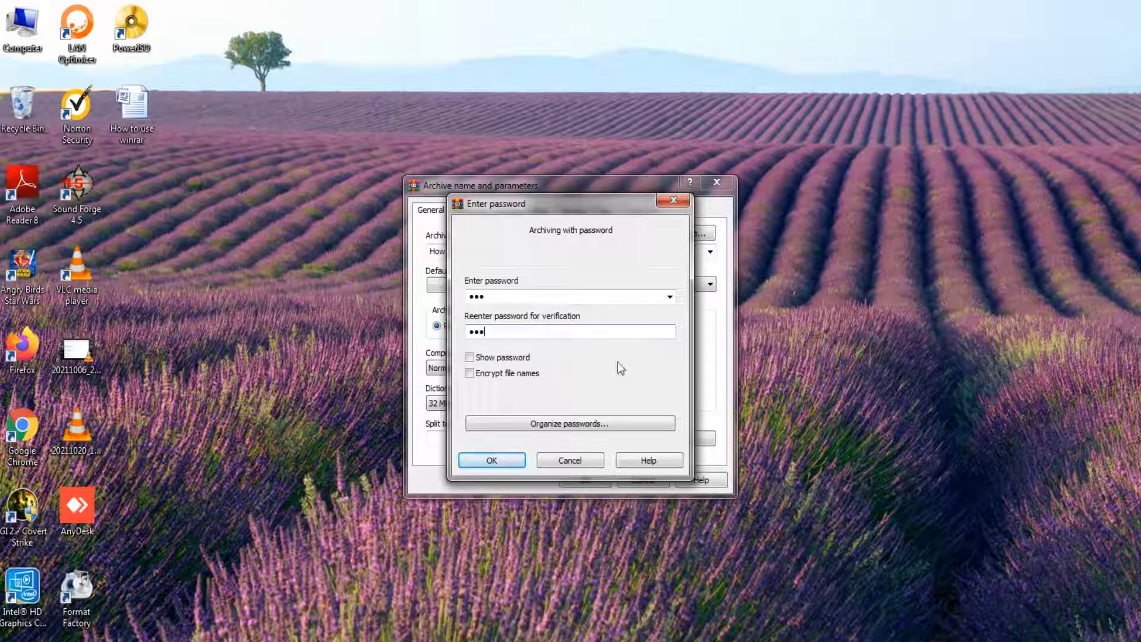
{"action": "left_click", "coordinate": [500, 358]}
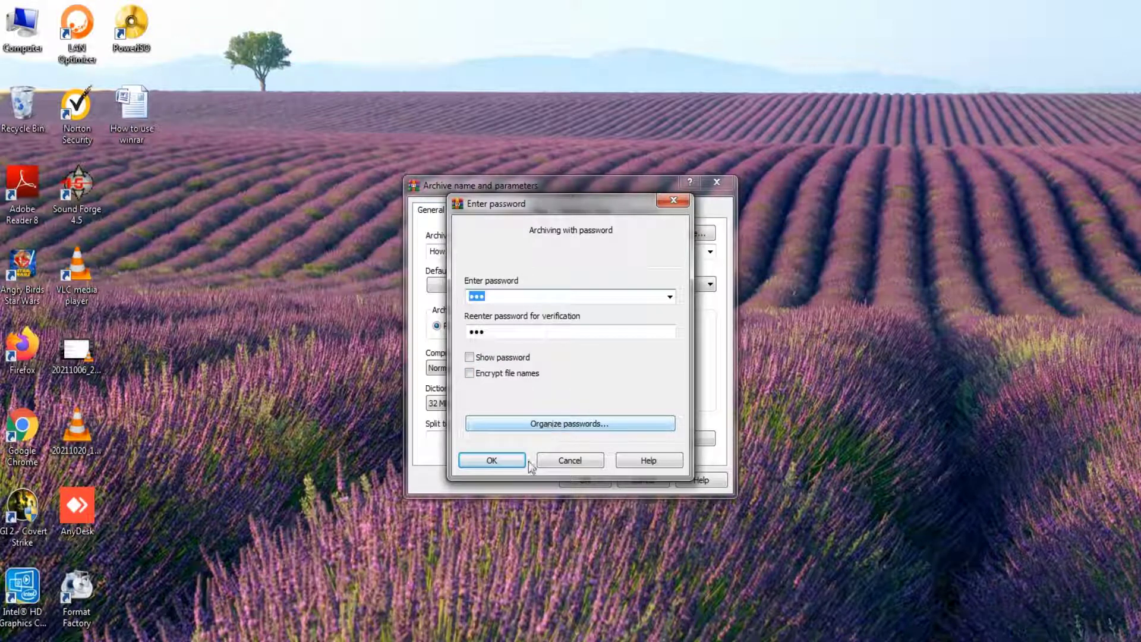
{"action": "left_click", "coordinate": [508, 463]}
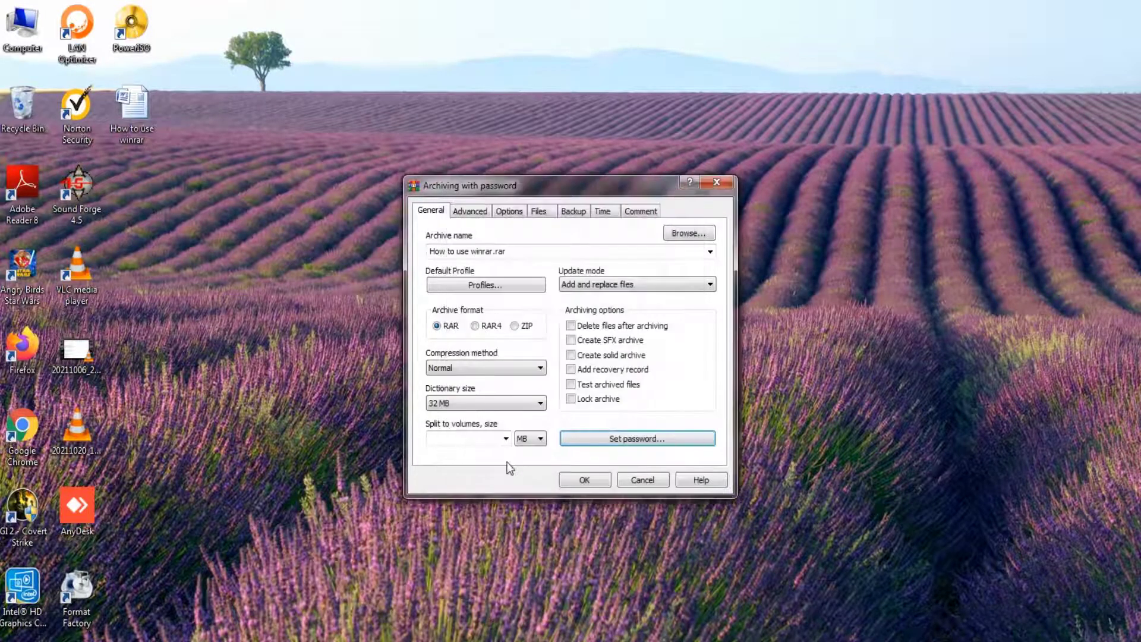
{"action": "left_click", "coordinate": [579, 480]}
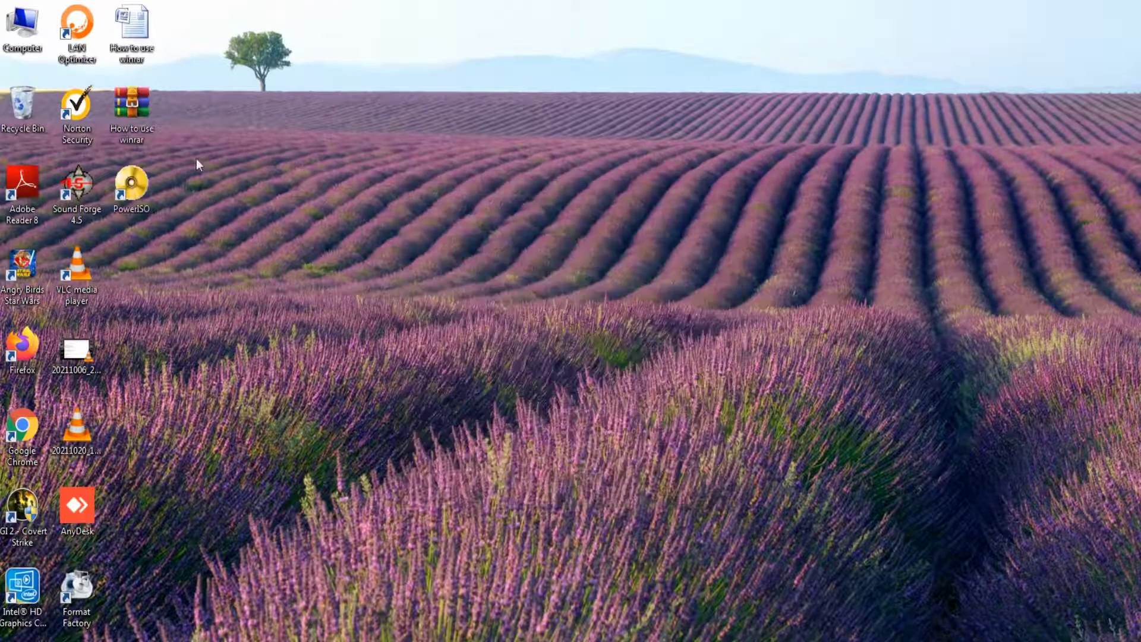
{"action": "double_click", "coordinate": [149, 125]}
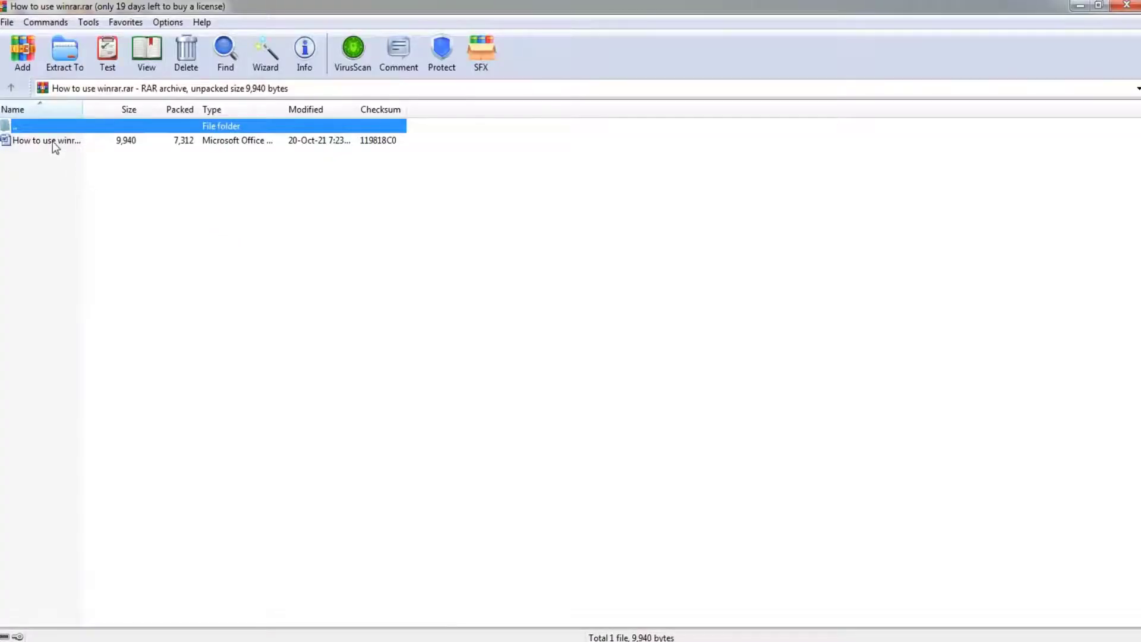
{"action": "double_click", "coordinate": [52, 141]}
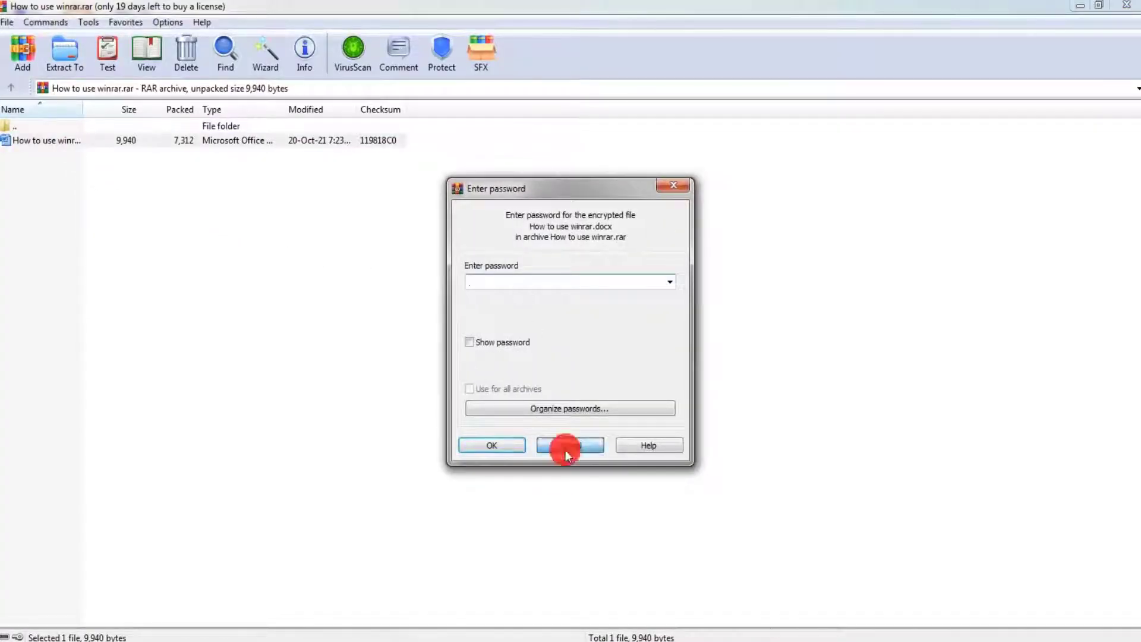
{"action": "left_click", "coordinate": [567, 449]}
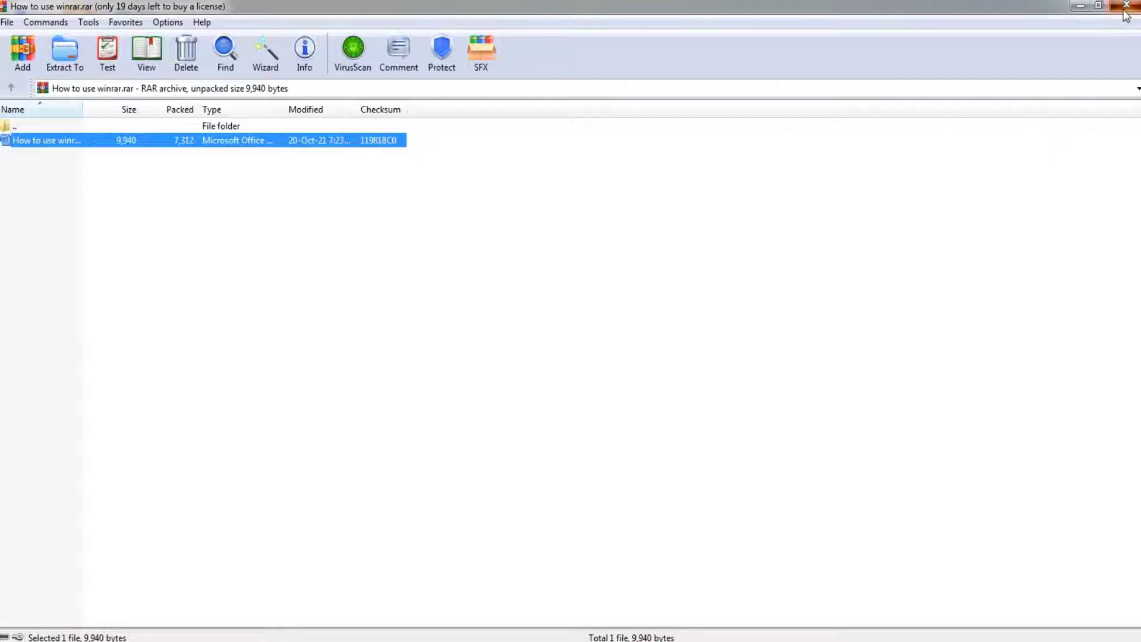
{"action": "left_click", "coordinate": [1127, 5]}
Start extracting the archive to its own folder and move the original document off the desktop.
{"action": "right_click", "coordinate": [128, 101]}
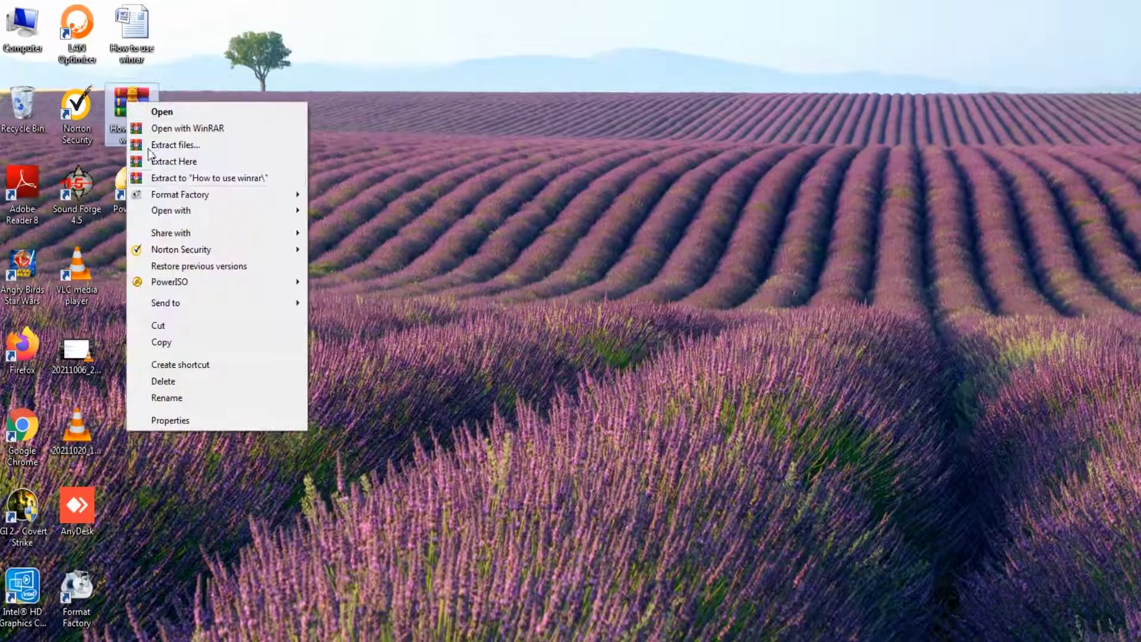
{"action": "left_click", "coordinate": [159, 179]}
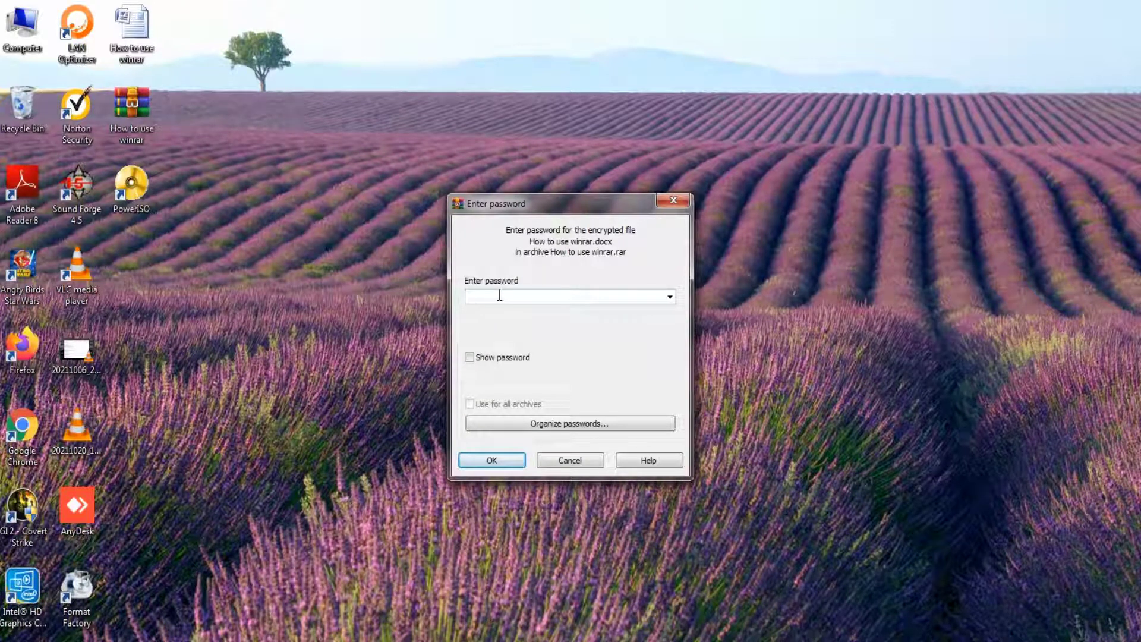
{"action": "left_click", "coordinate": [137, 43]}
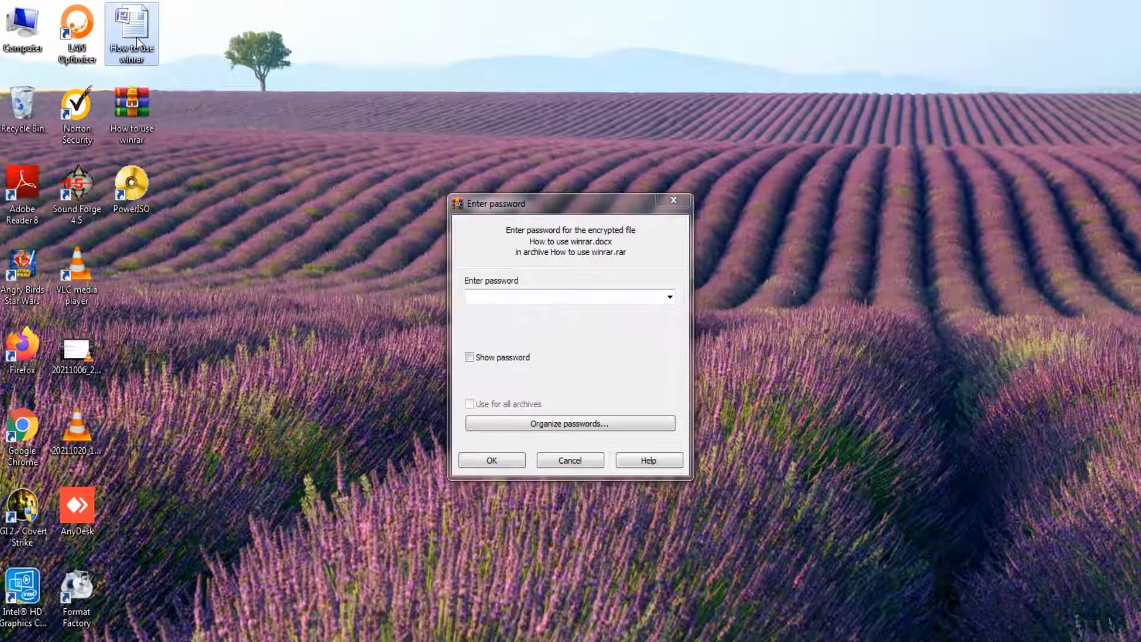
{"action": "left_click_drag", "start_coordinate": [137, 43], "coordinate": [535, 297]}
{"action": "left_click", "coordinate": [627, 390]}
Enter the archive password to finish extracting into the How to use winrar folder.
{"action": "left_click", "coordinate": [498, 298]}
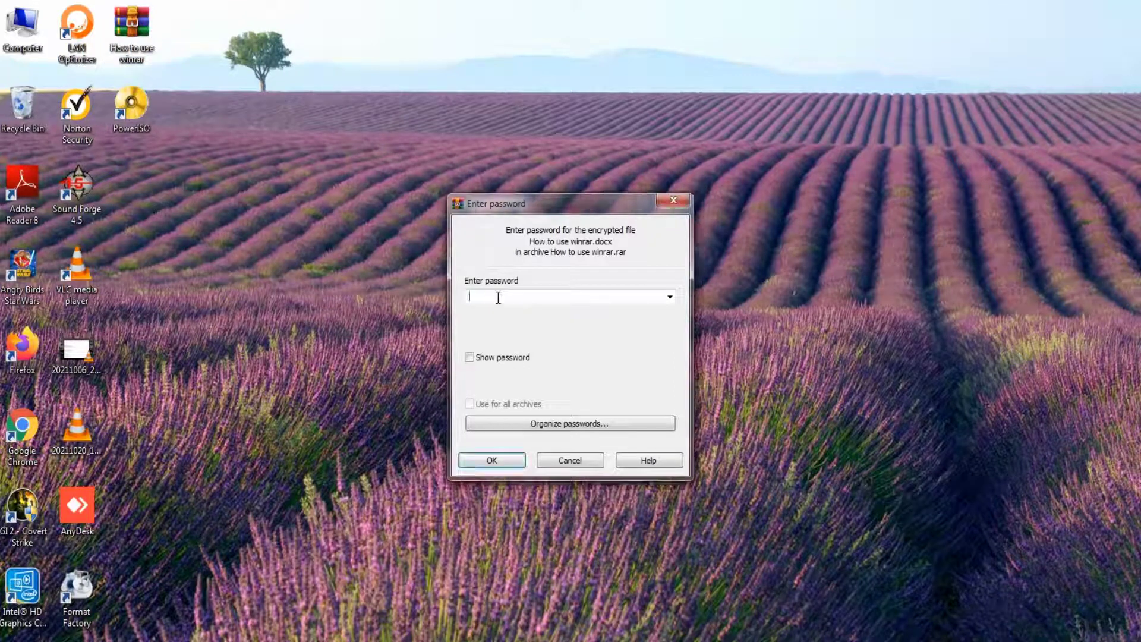
{"action": "type", "text": "123"}
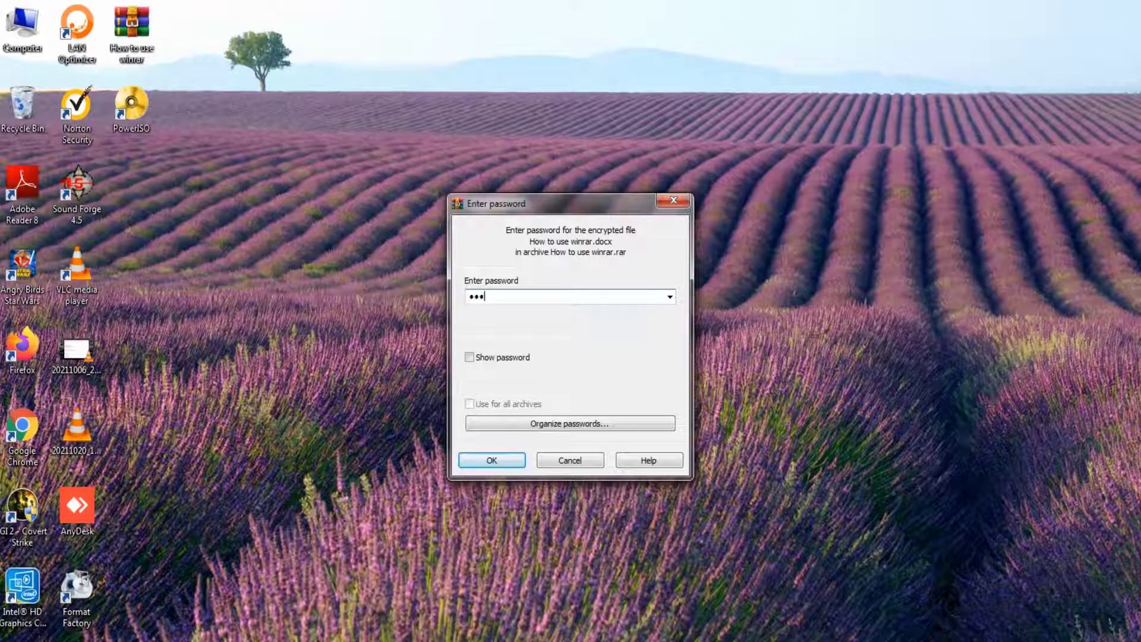
{"action": "left_click", "coordinate": [501, 463]}
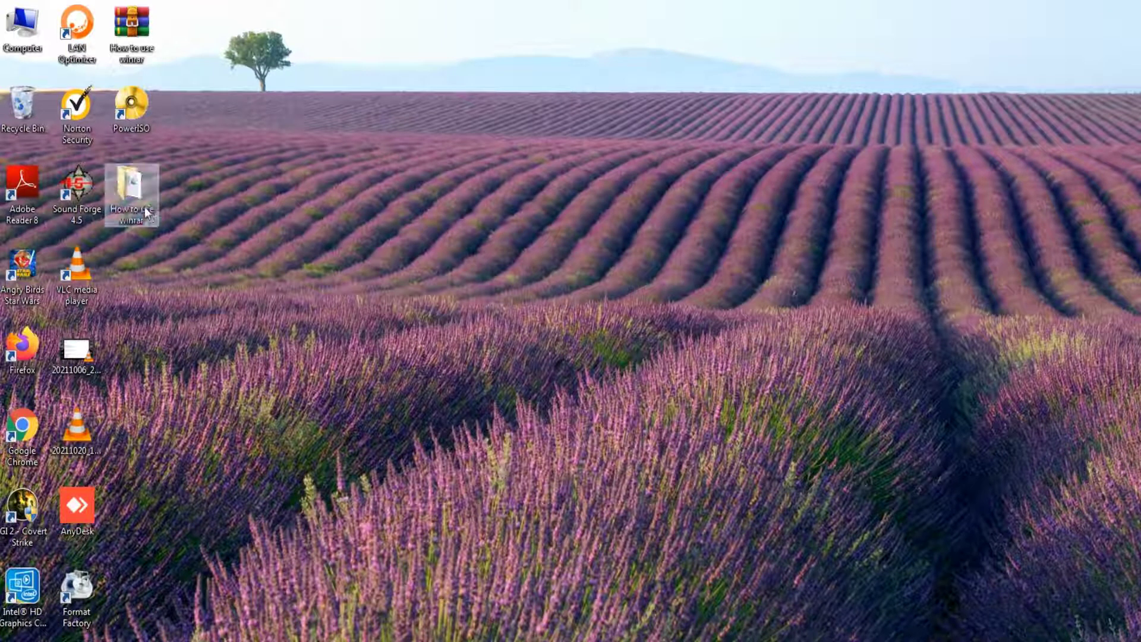
Check the document in the extracted folder, then open How to use winrar.rar in WinRAR.
{"action": "double_click", "coordinate": [144, 206]}
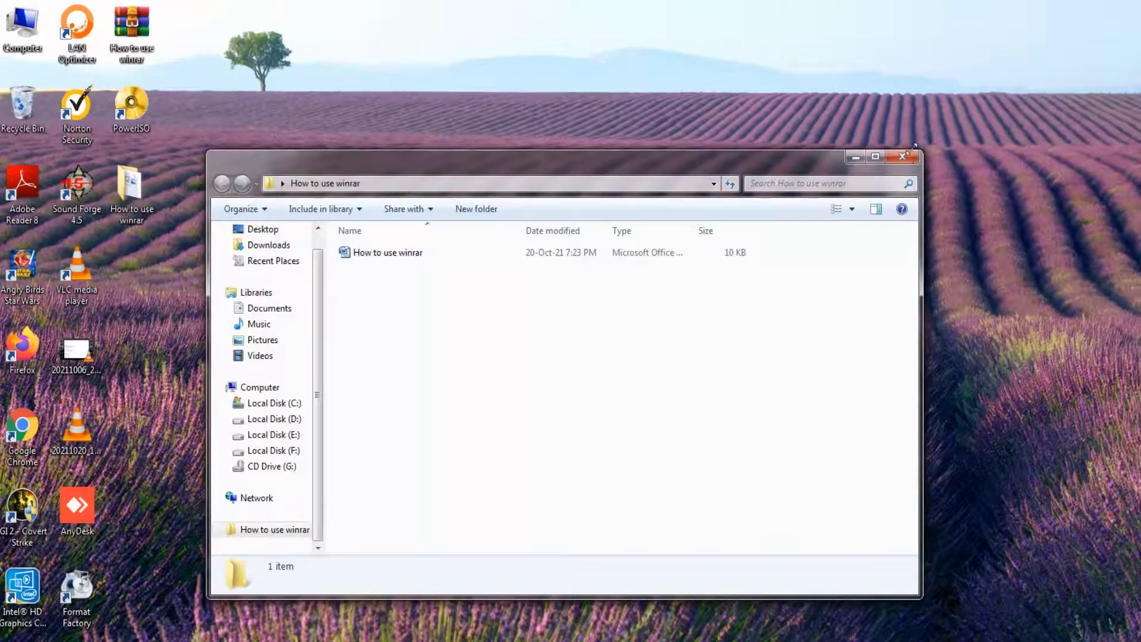
{"action": "left_click", "coordinate": [903, 156]}
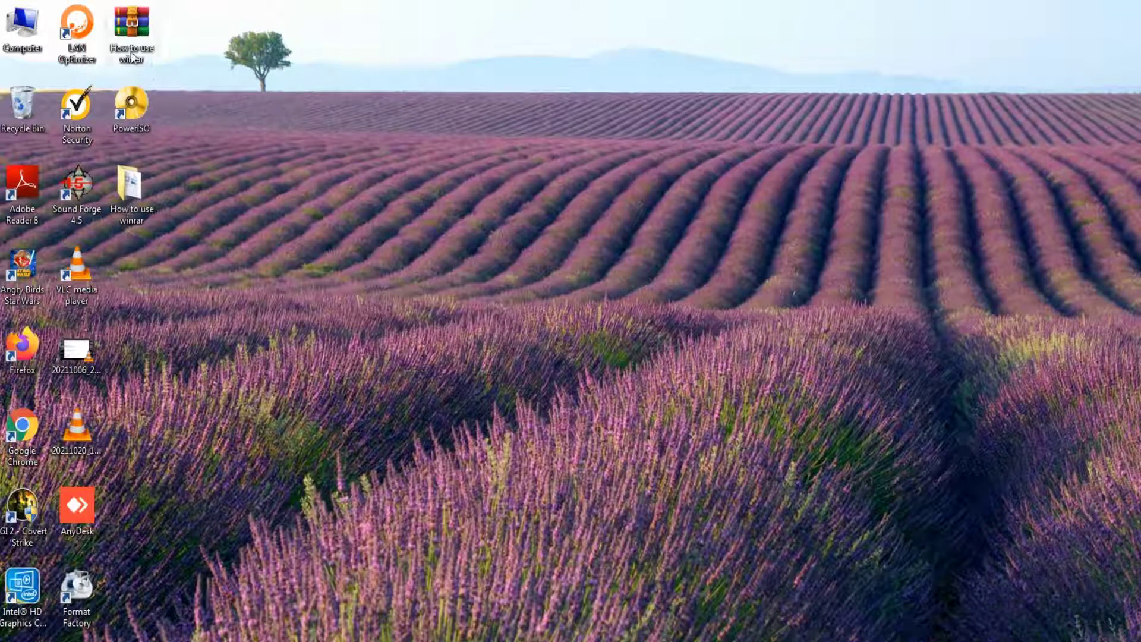
{"action": "double_click", "coordinate": [130, 174]}
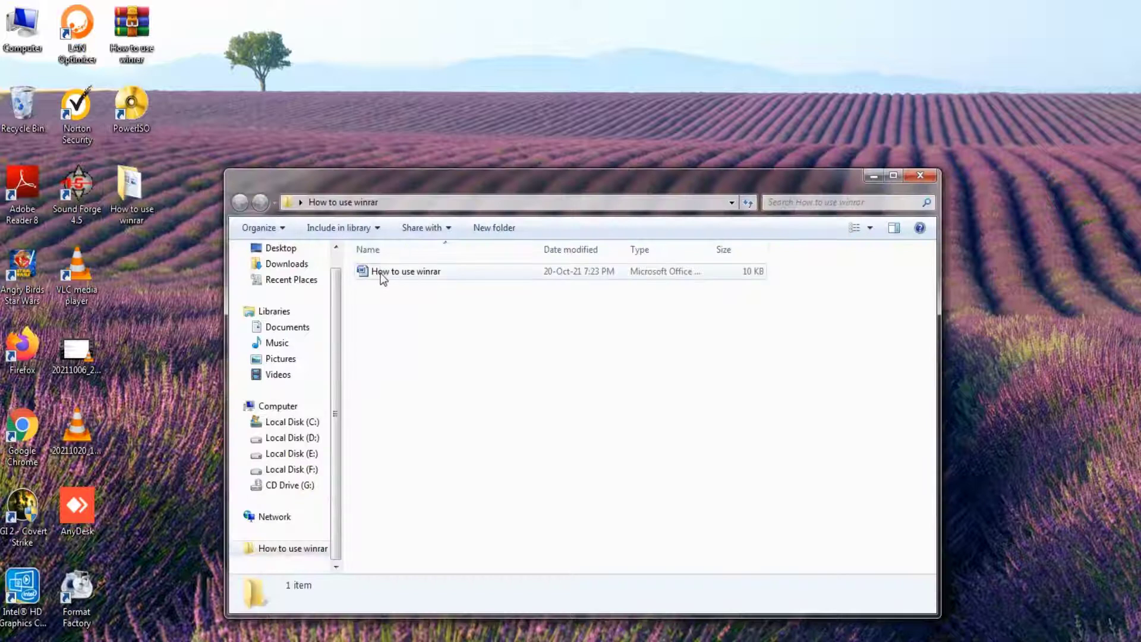
{"action": "right_click", "coordinate": [382, 275]}
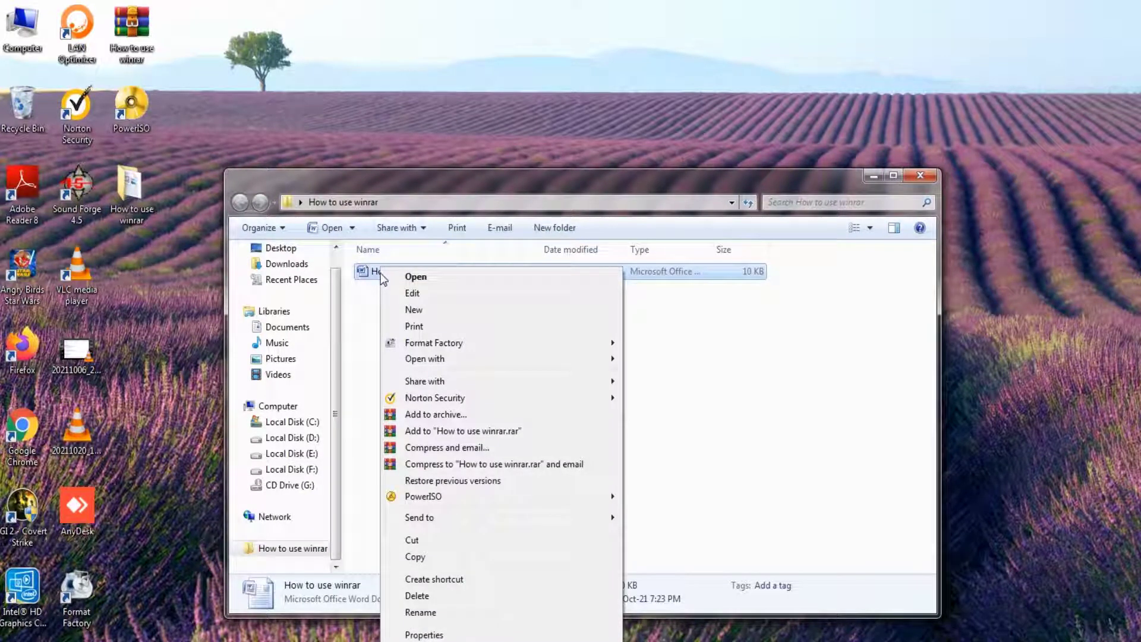
{"action": "left_click", "coordinate": [326, 126]}
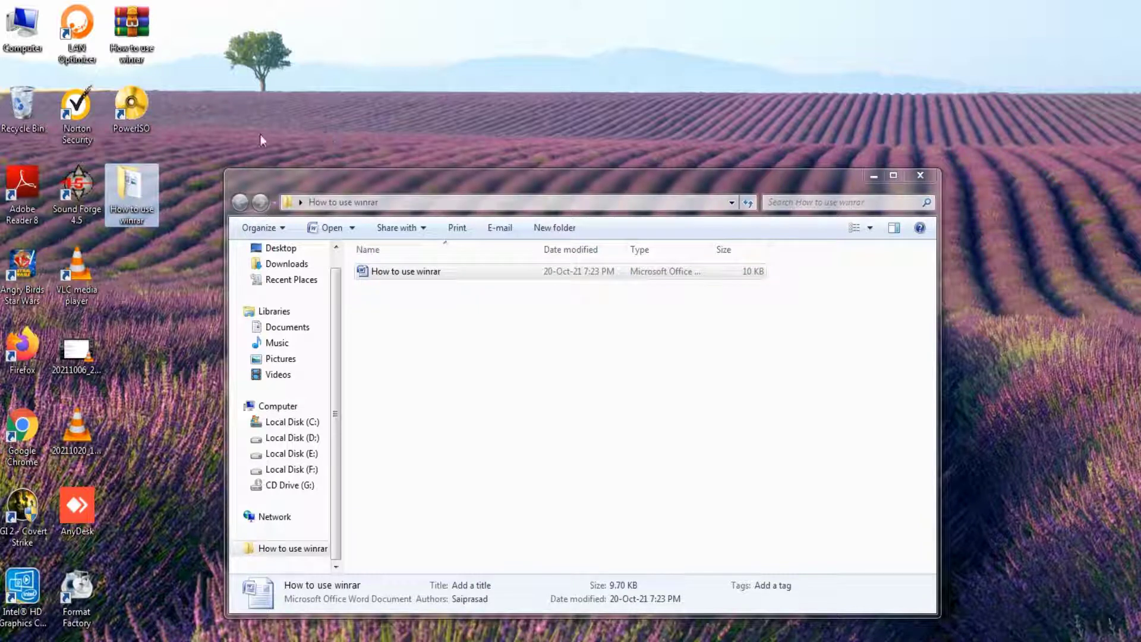
{"action": "double_click", "coordinate": [141, 38]}
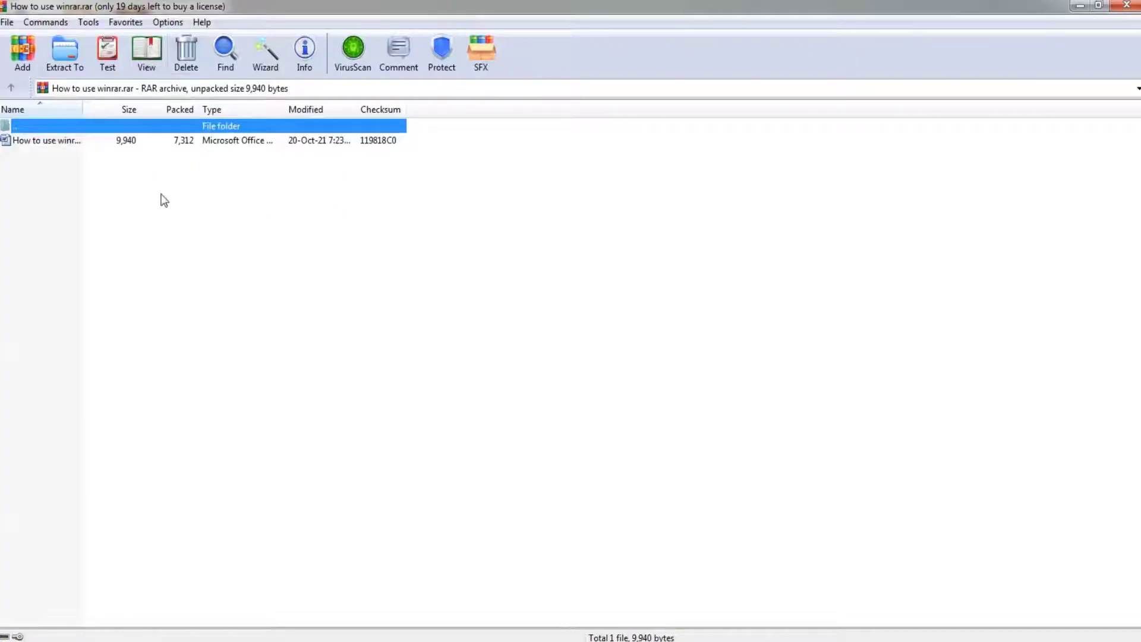